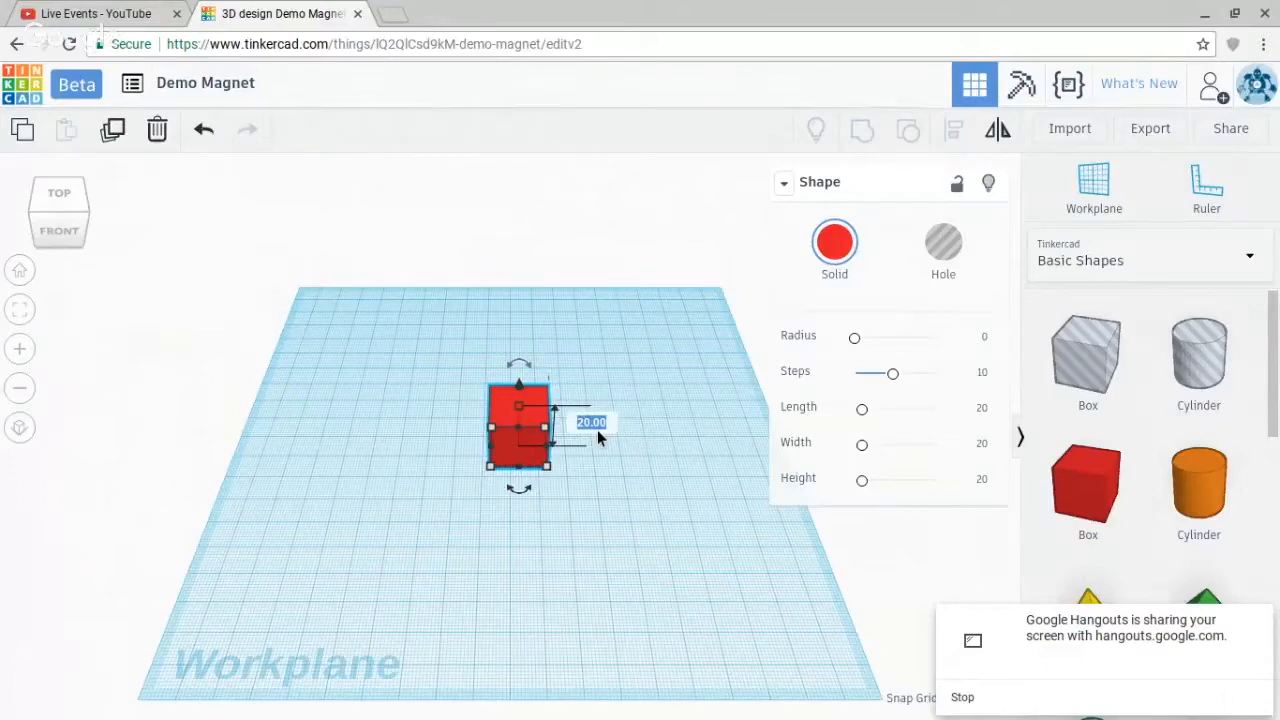
Set the red box's height to 5 mm and its width to 26 mm, keeping the length at 20 mm
text(6)
key(Return)
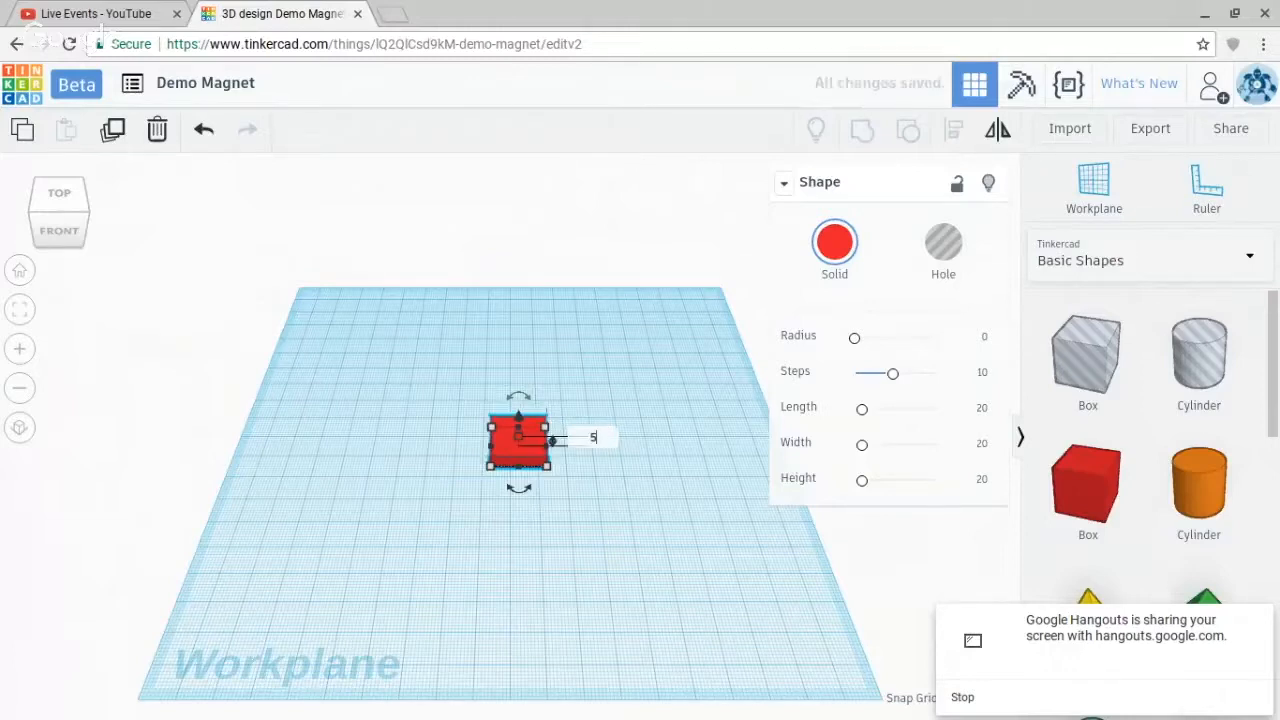
key(Return)
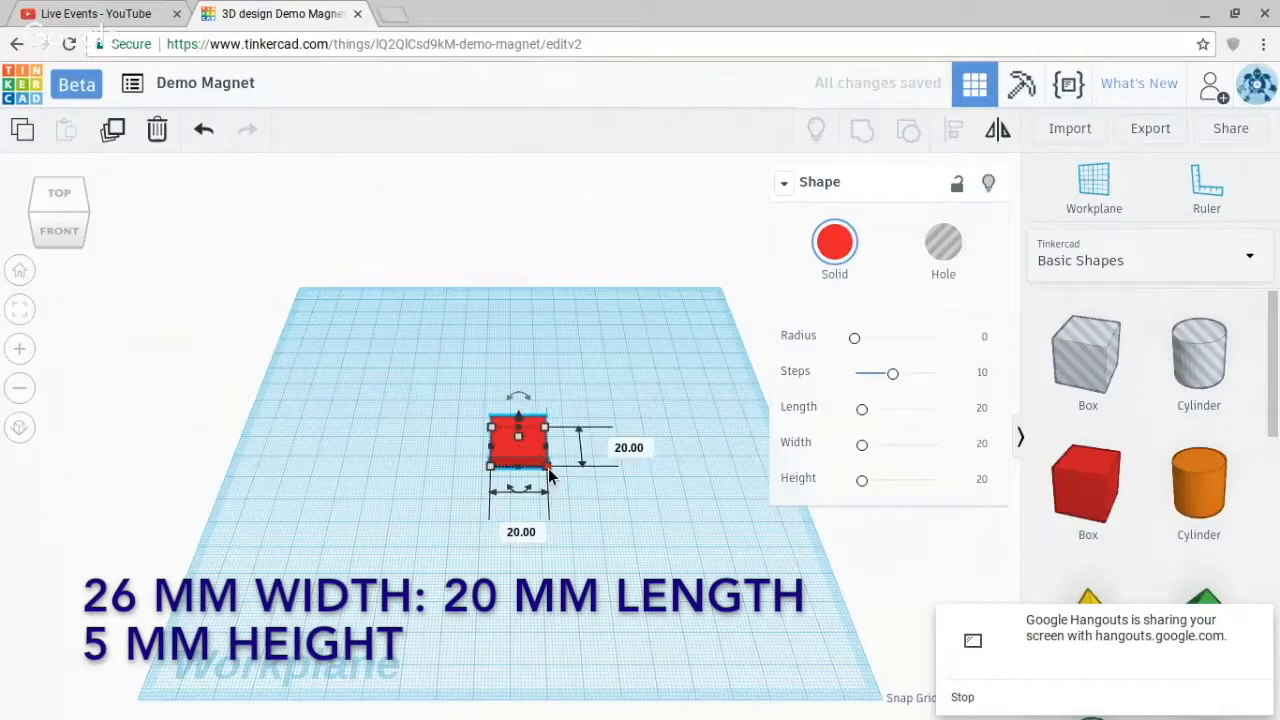
click(619, 449)
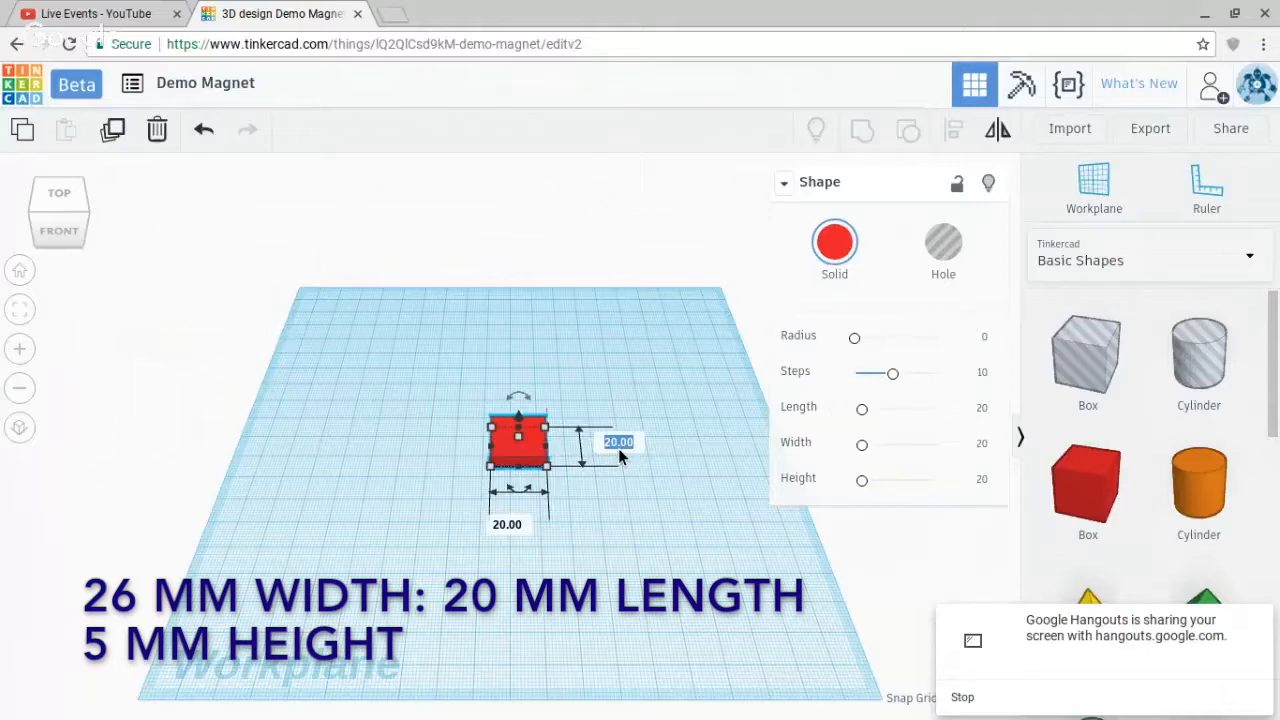
click(506, 524)
text(26)
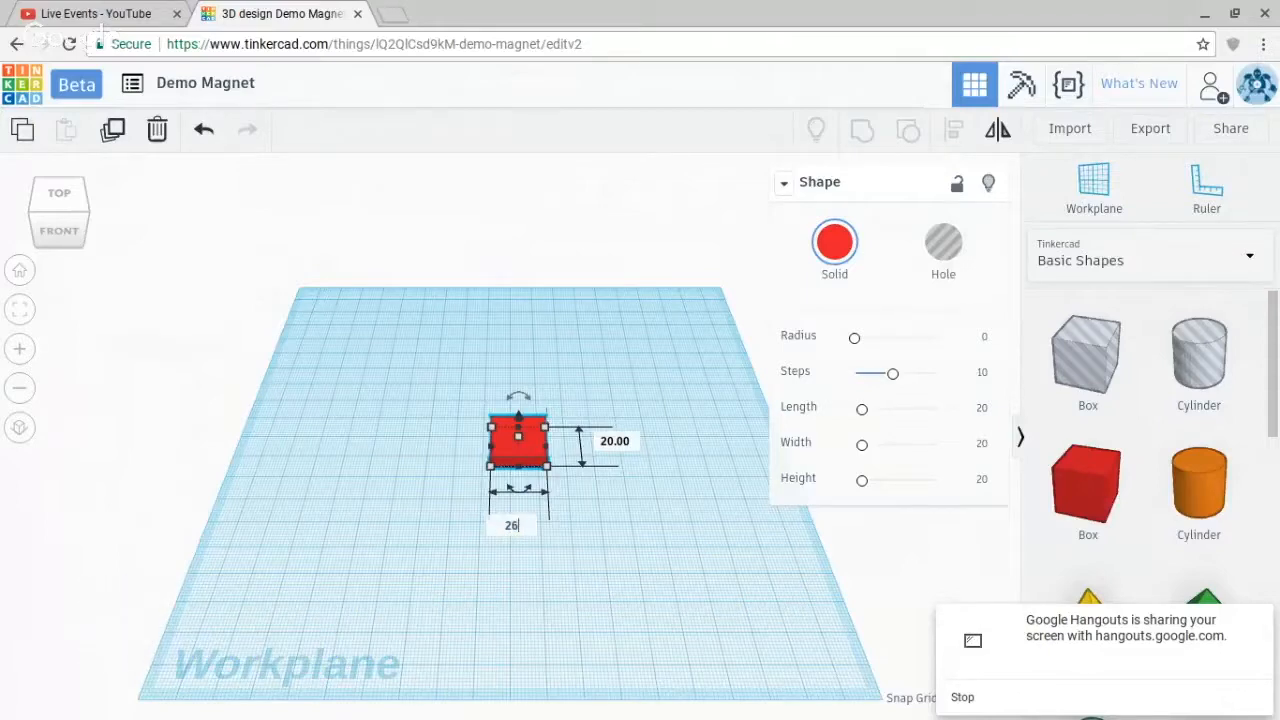
key(Return)
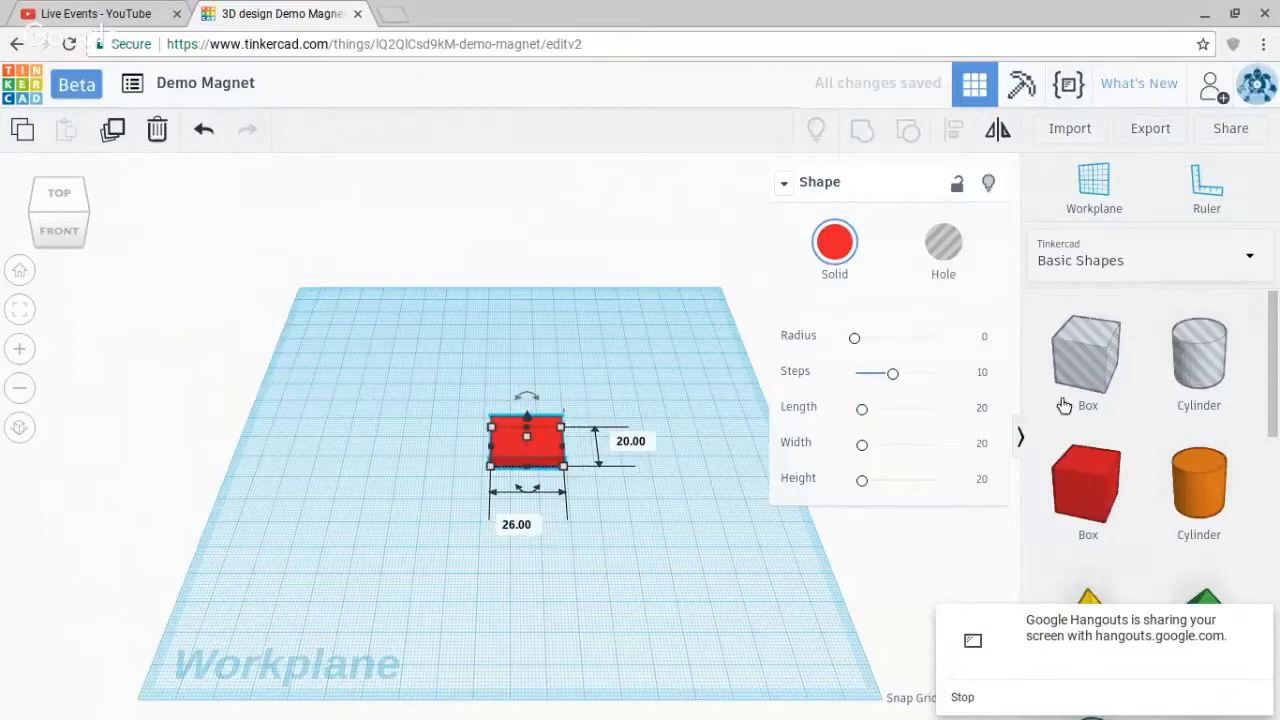
Turn the resized box into a hole and place a second solid red box on the workplane beside it
click(967, 262)
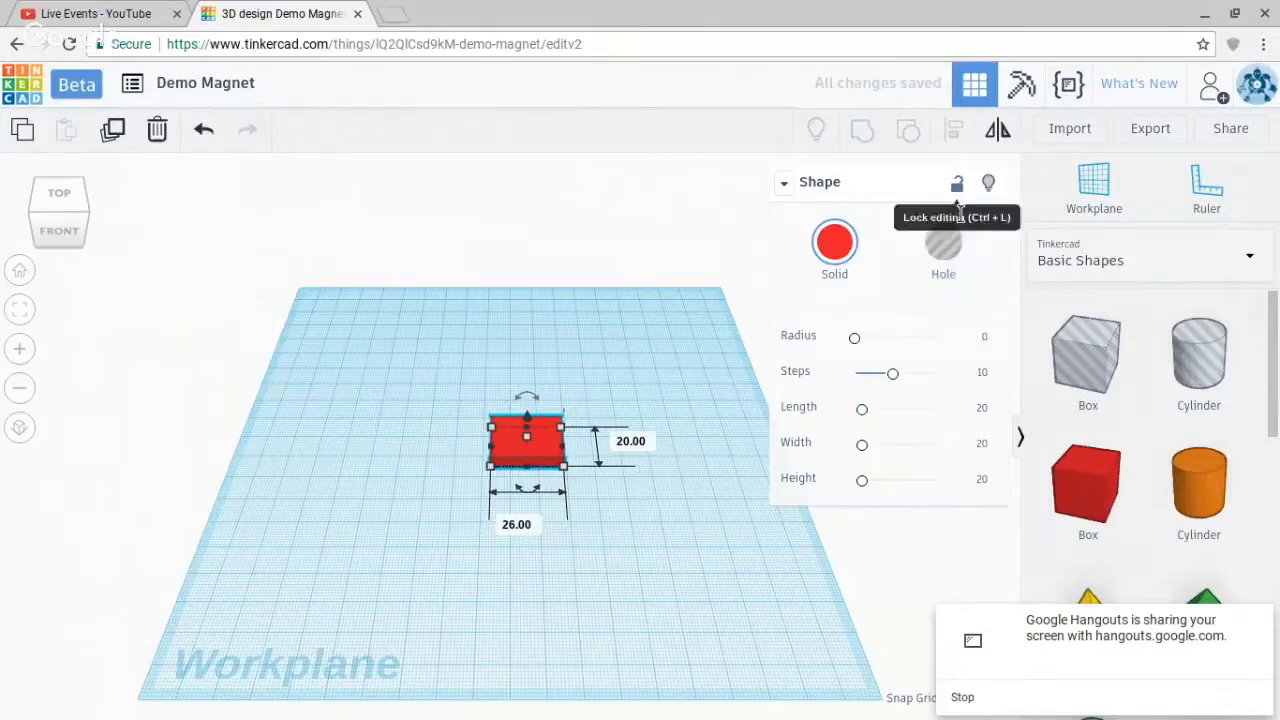
click(409, 483)
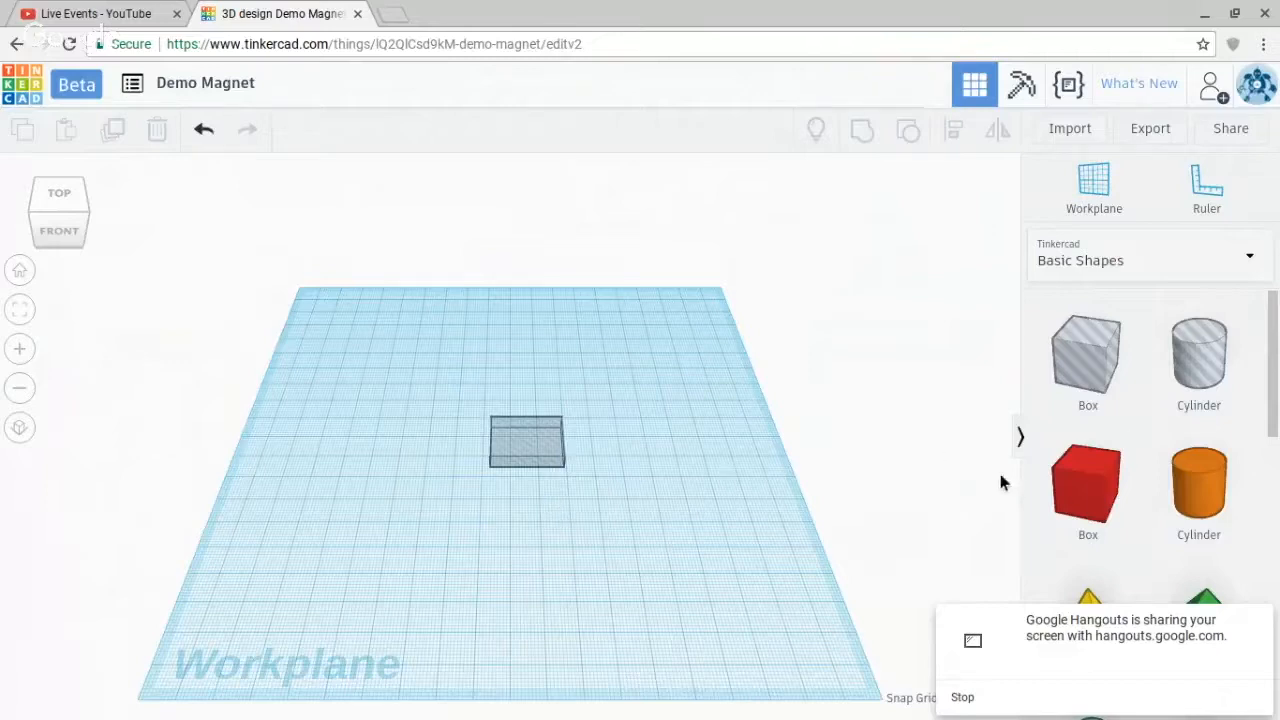
drag(1120, 445, 421, 443)
click(504, 436)
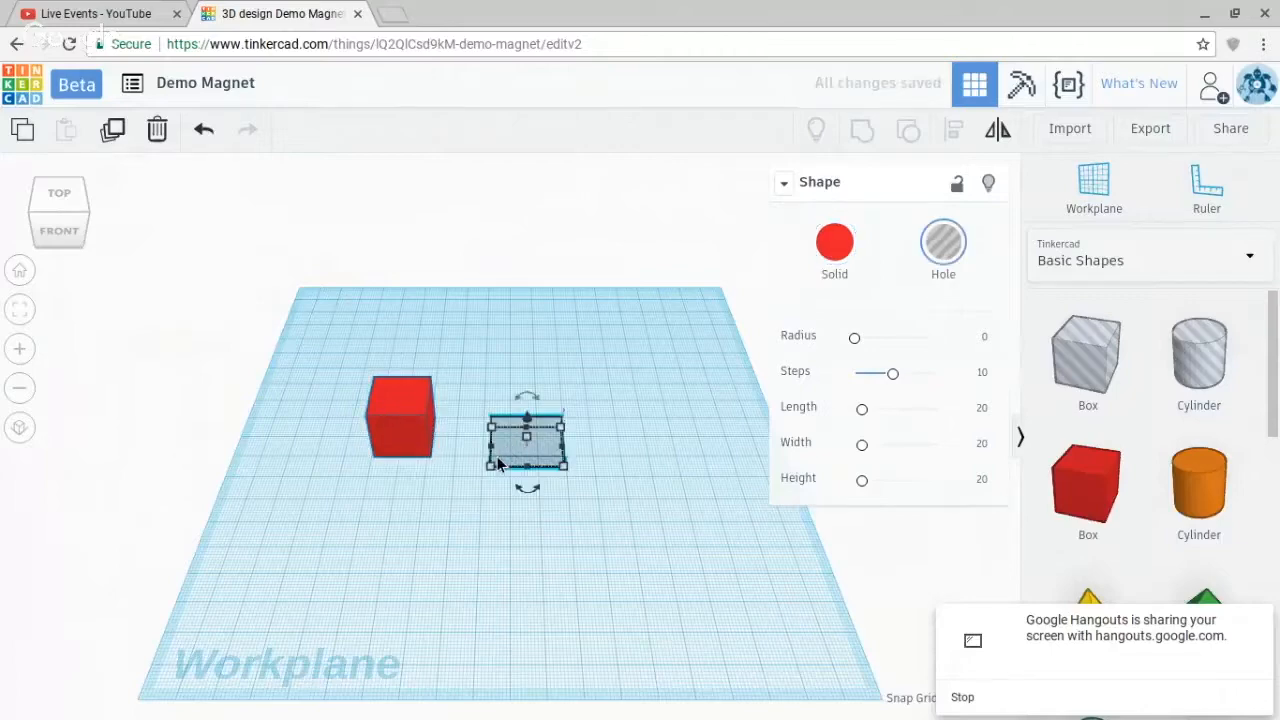
mouse_move(488, 470)
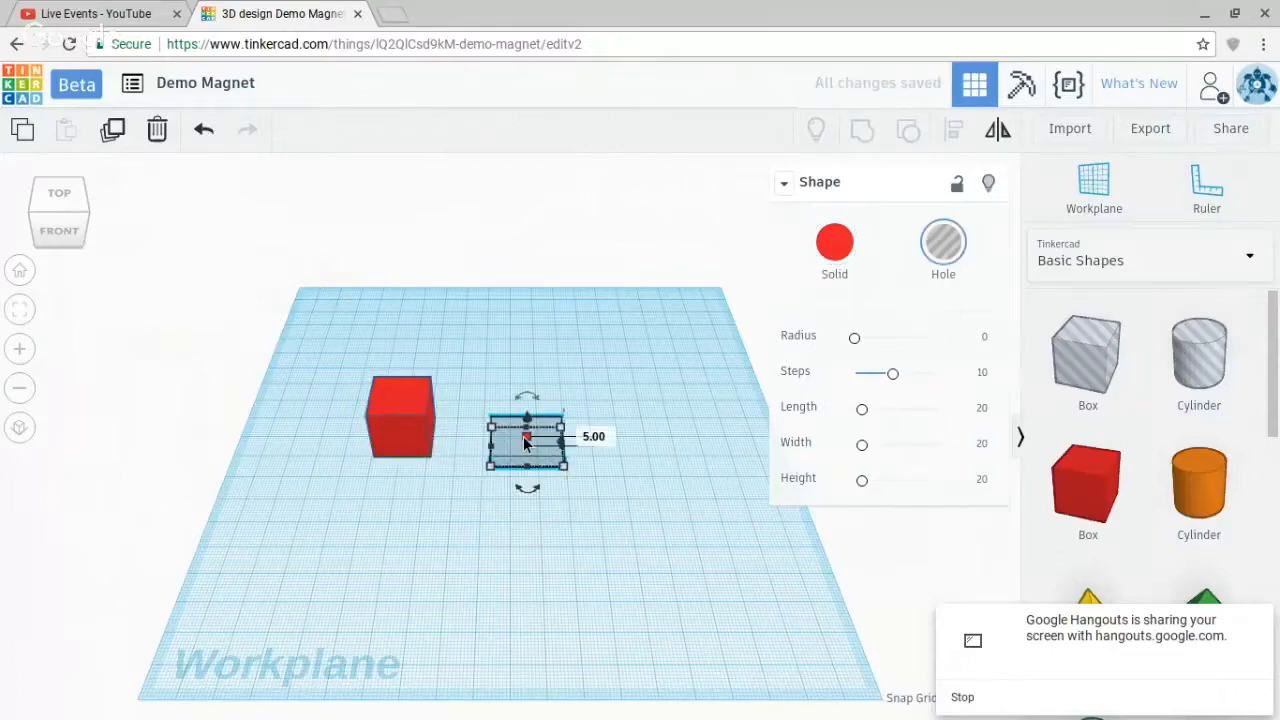
click(374, 526)
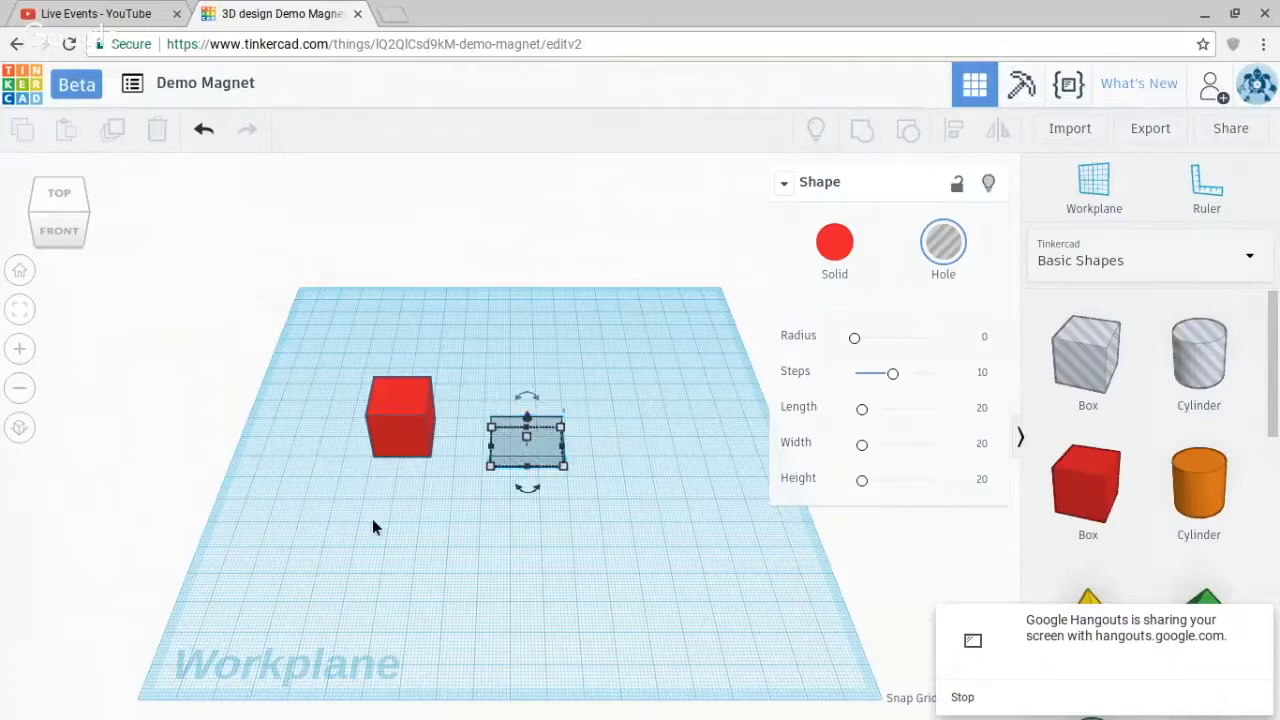
click(529, 443)
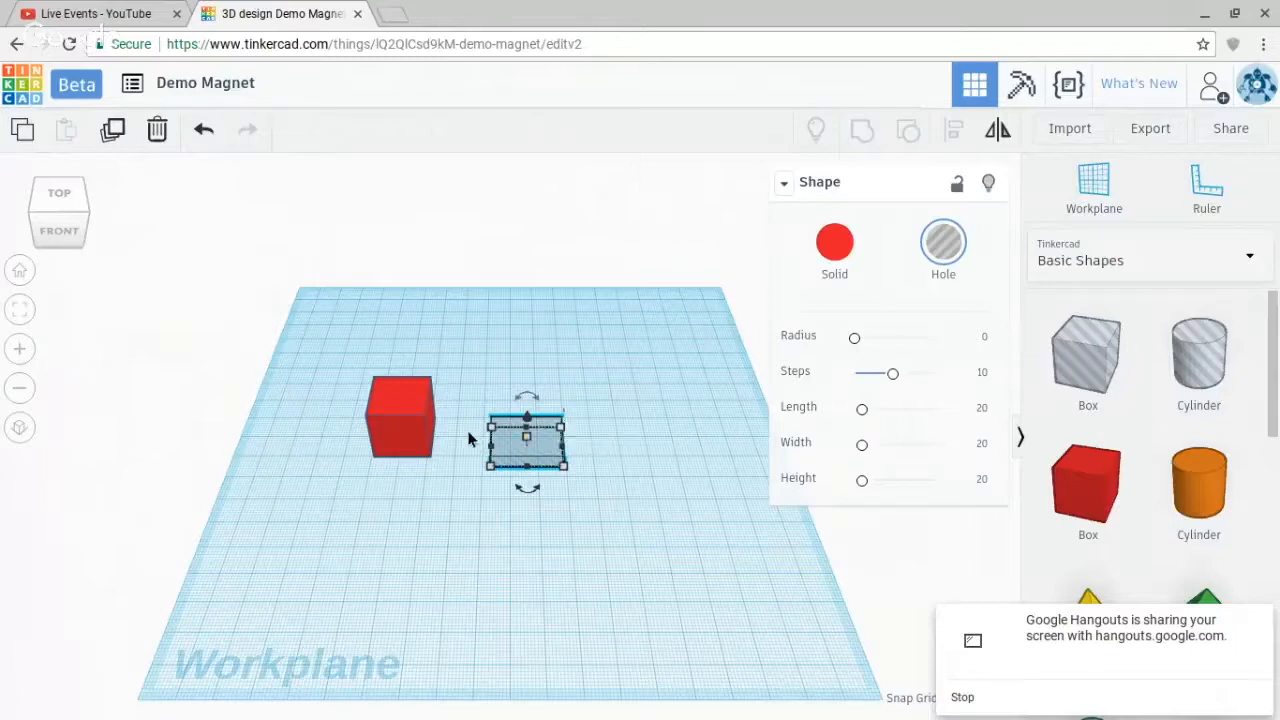
Set the new red box's length to 30 mm and its width to 100 mm
click(395, 424)
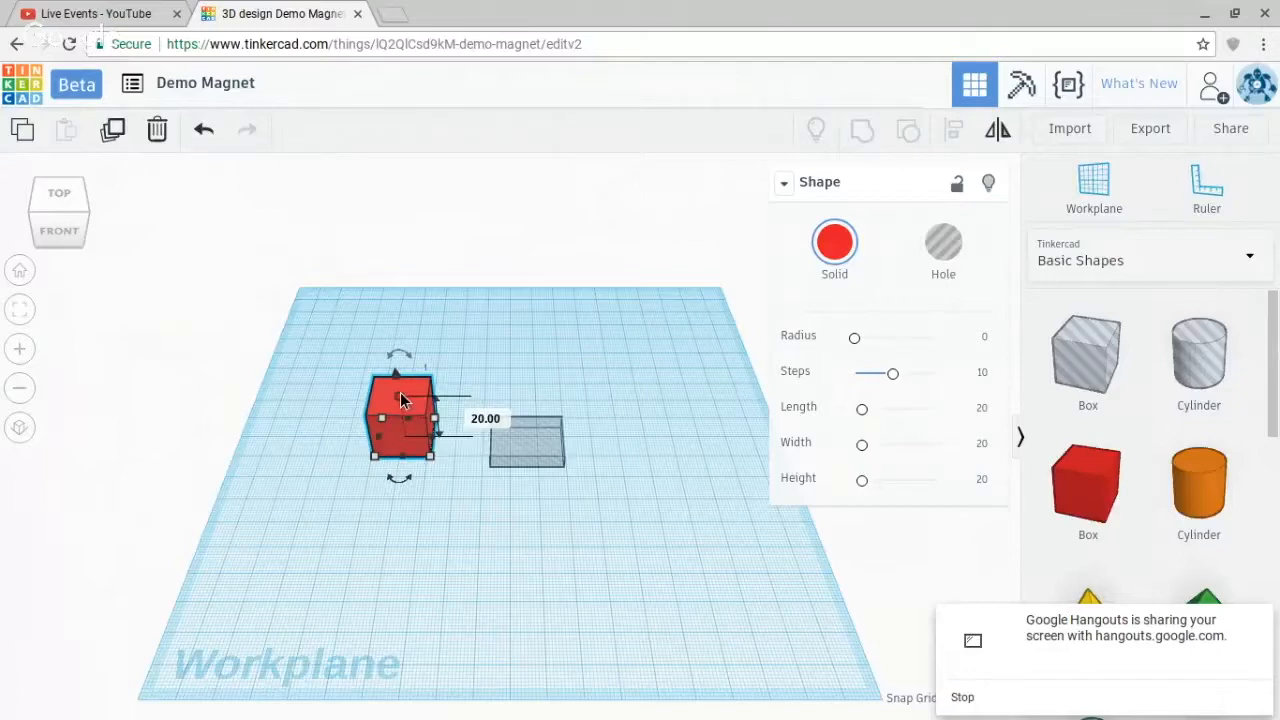
click(443, 470)
click(419, 448)
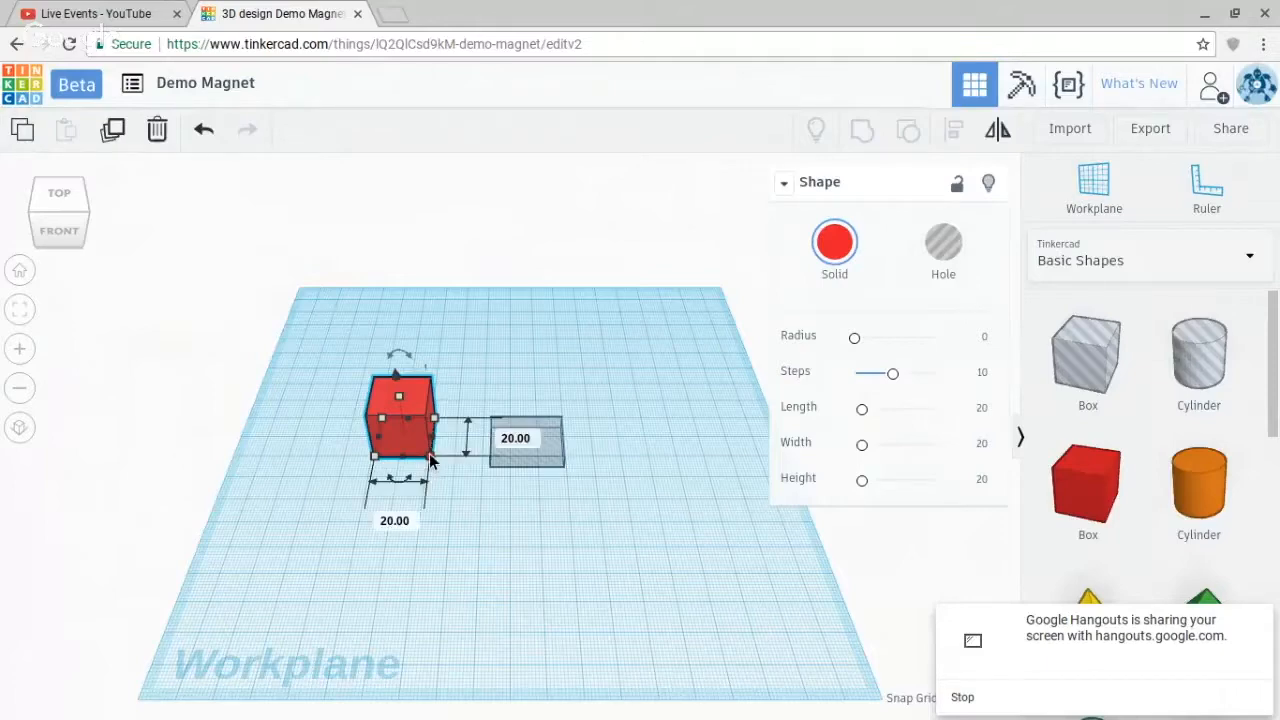
click(518, 430)
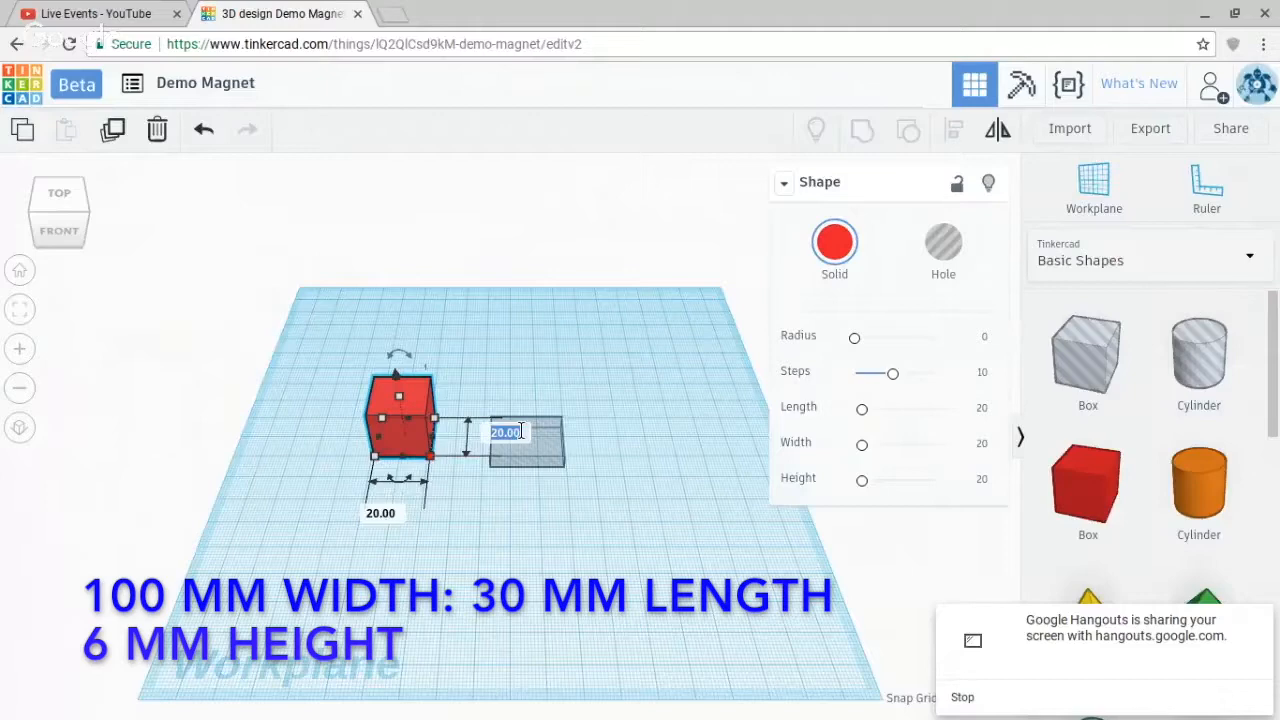
text(30)
key(Return)
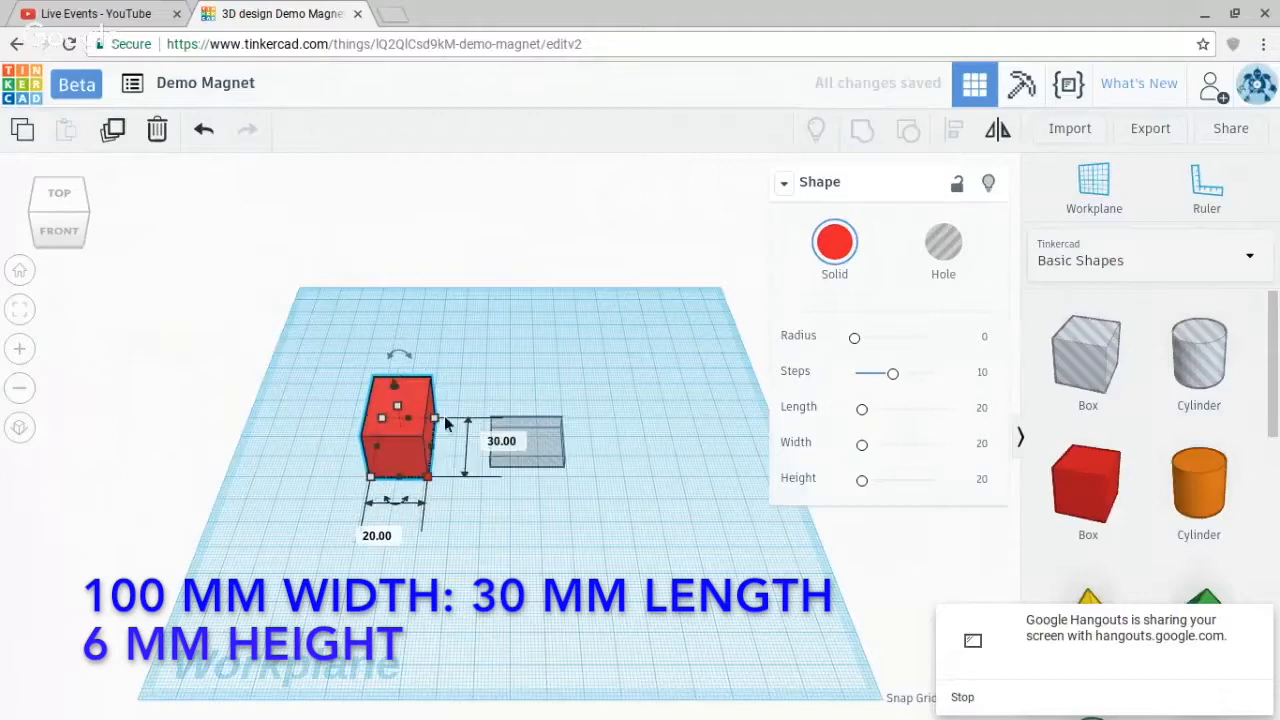
click(379, 535)
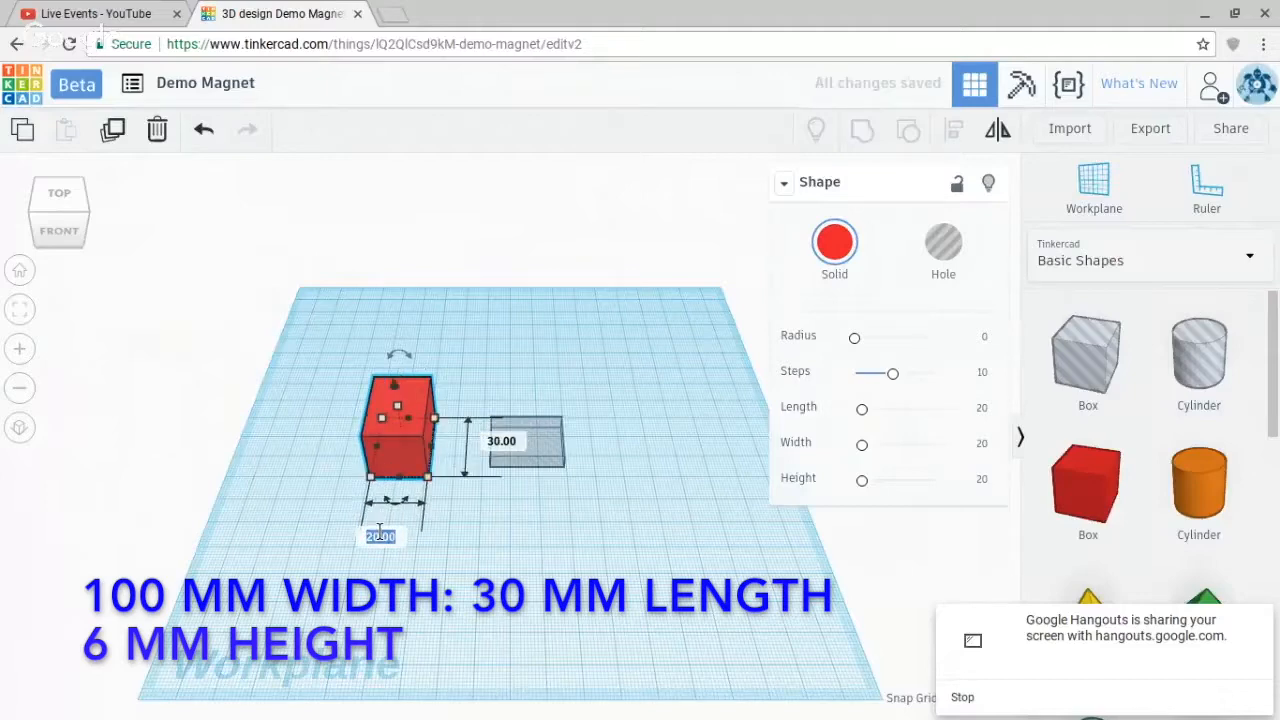
text(100)
key(Return)
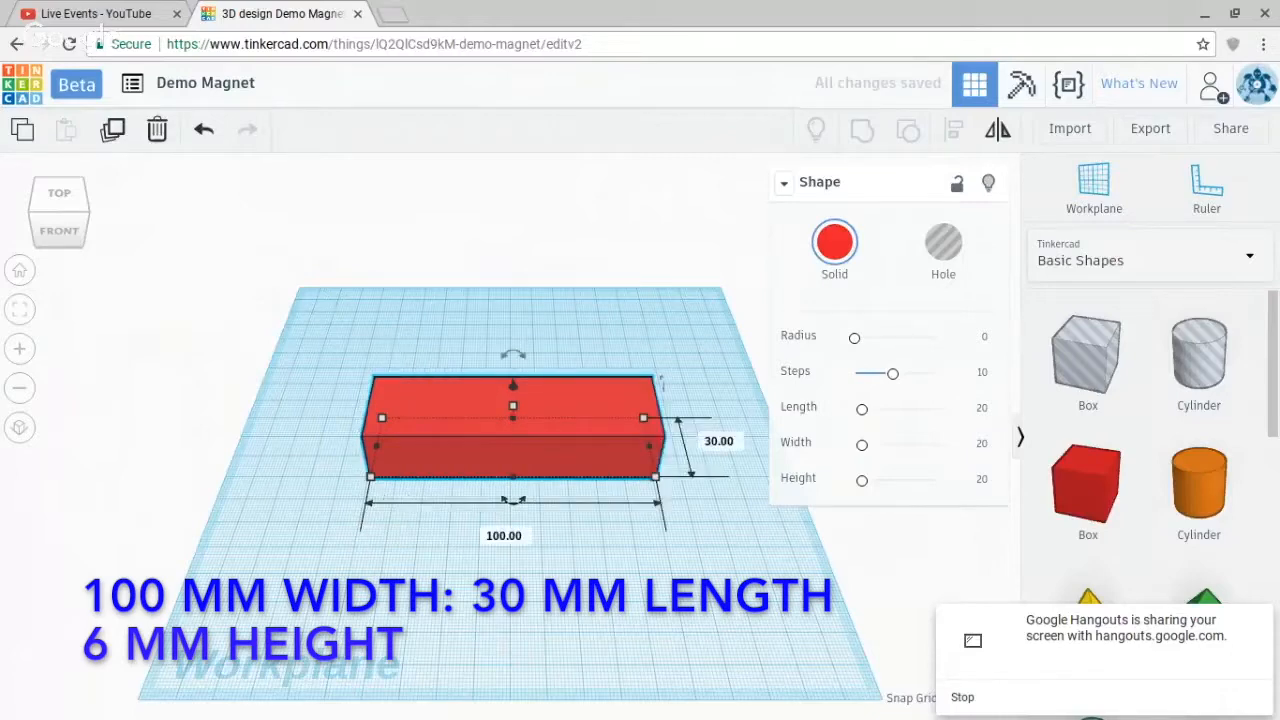
Set the 100 mm wide red box's height to 6 mm
mouse_move(514, 404)
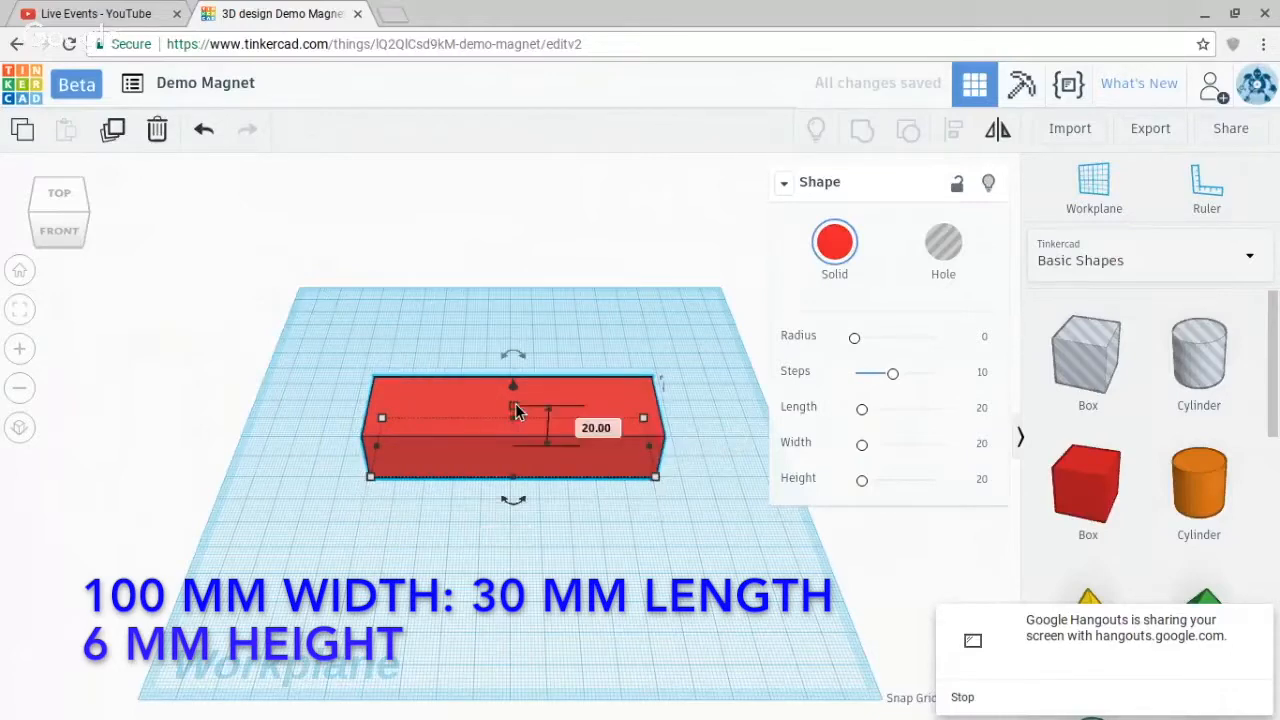
click(595, 426)
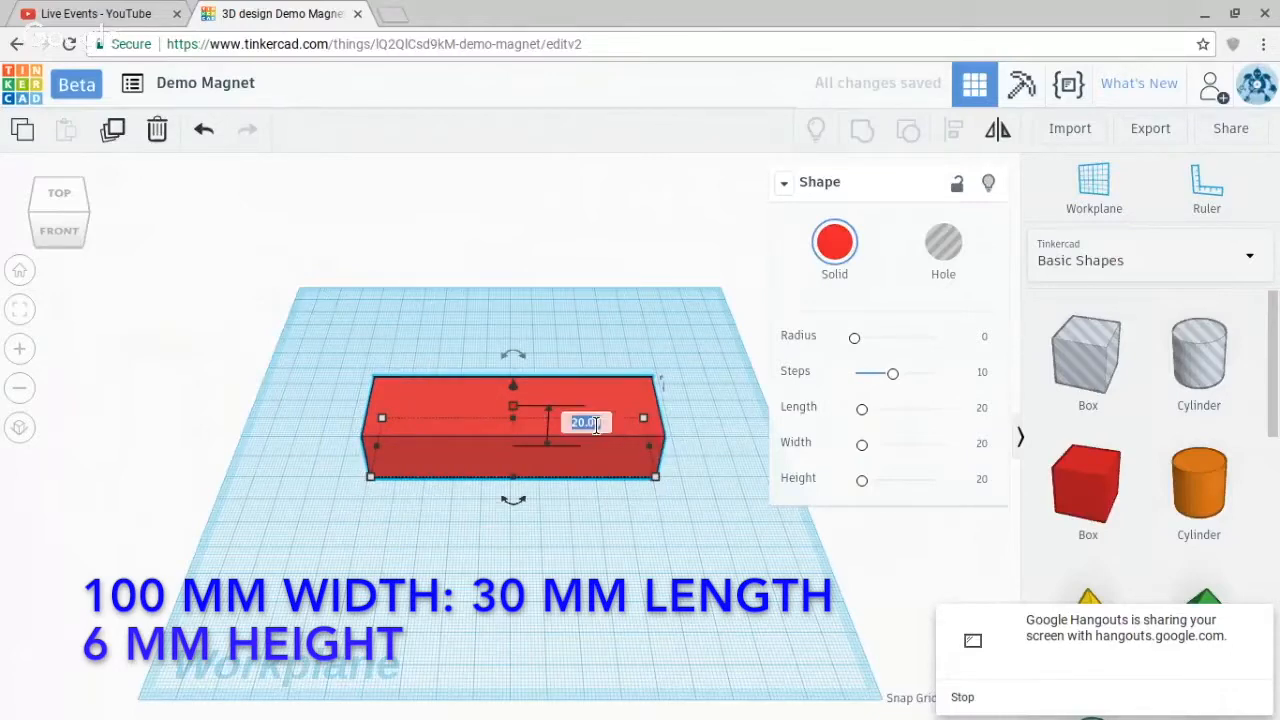
text(6)
key(Return)
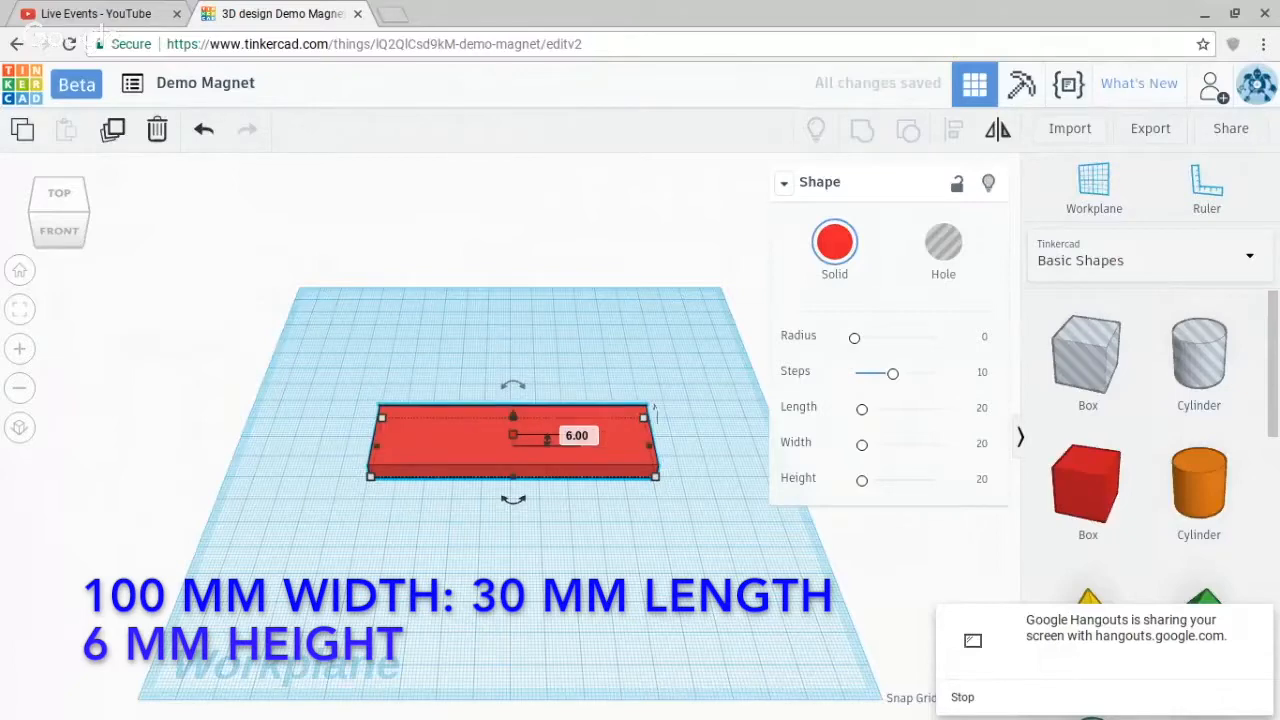
Select the red plate and the hole box together and align their centers along the plate's width
click(660, 600)
drag(718, 566, 272, 358)
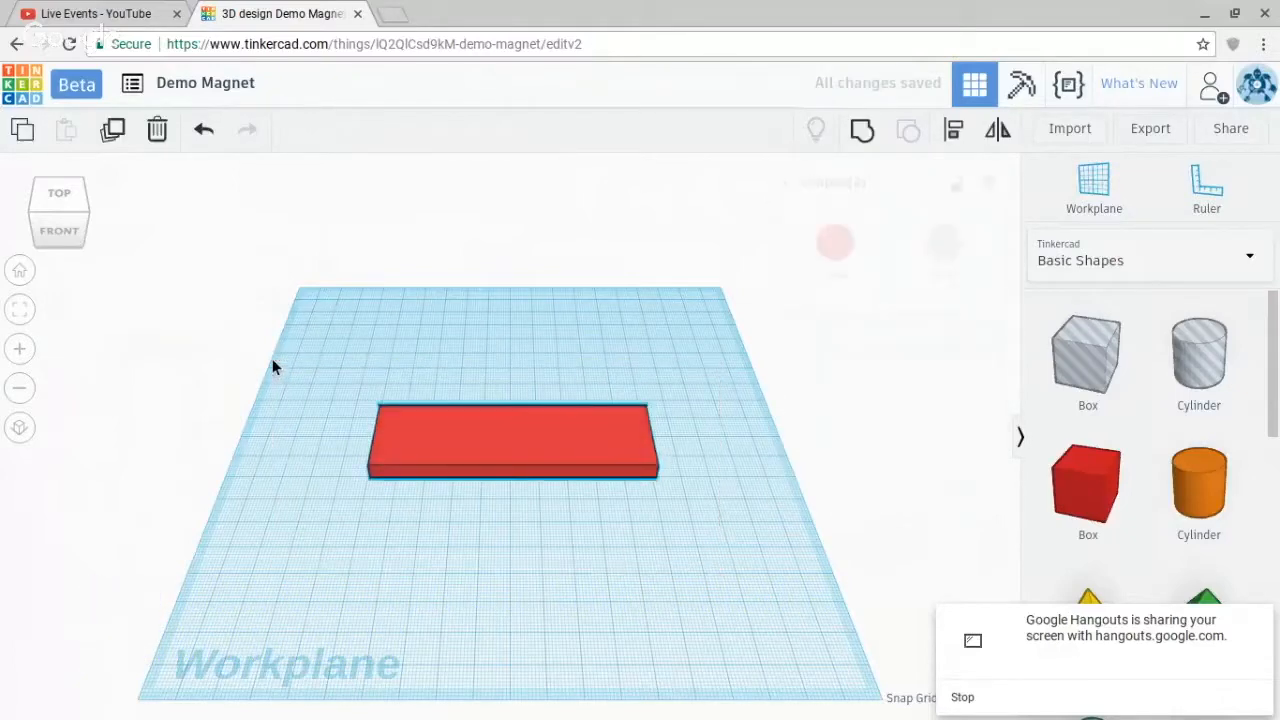
click(955, 136)
click(513, 496)
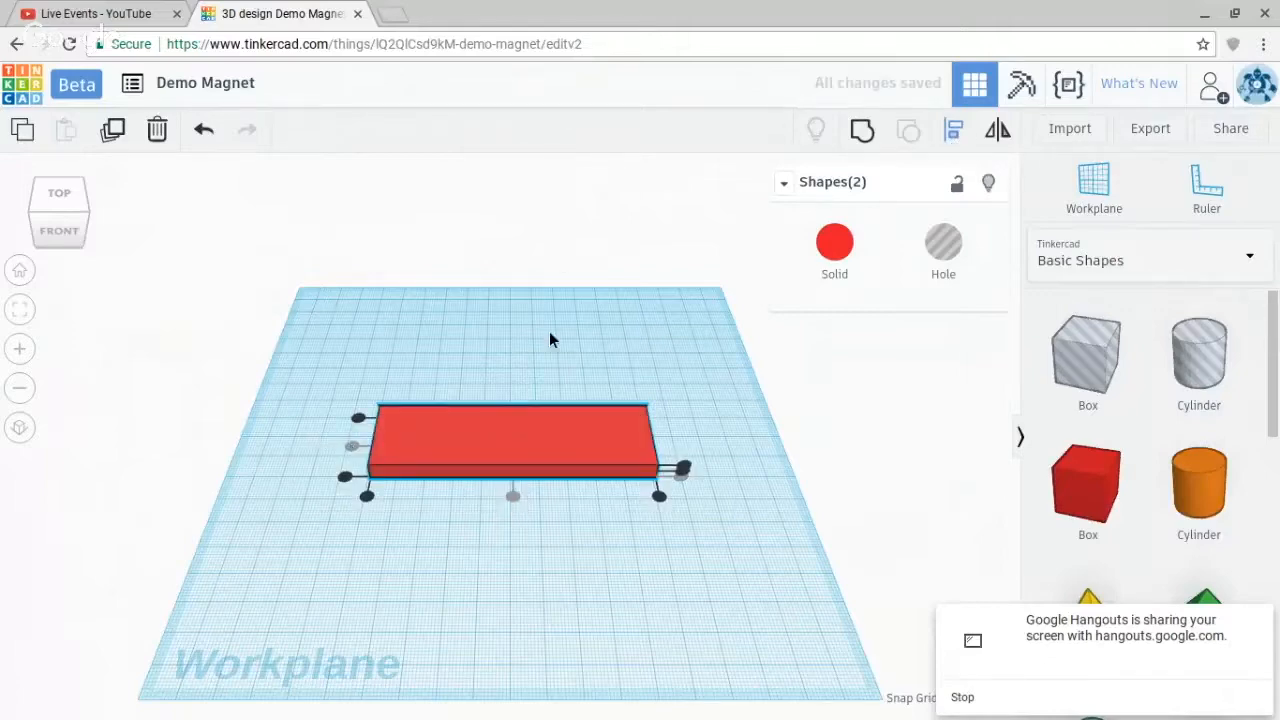
click(596, 326)
Group the red plate with the hole box so that it cuts a rectangular pocket into the plate's underside
drag(719, 321, 96, 502)
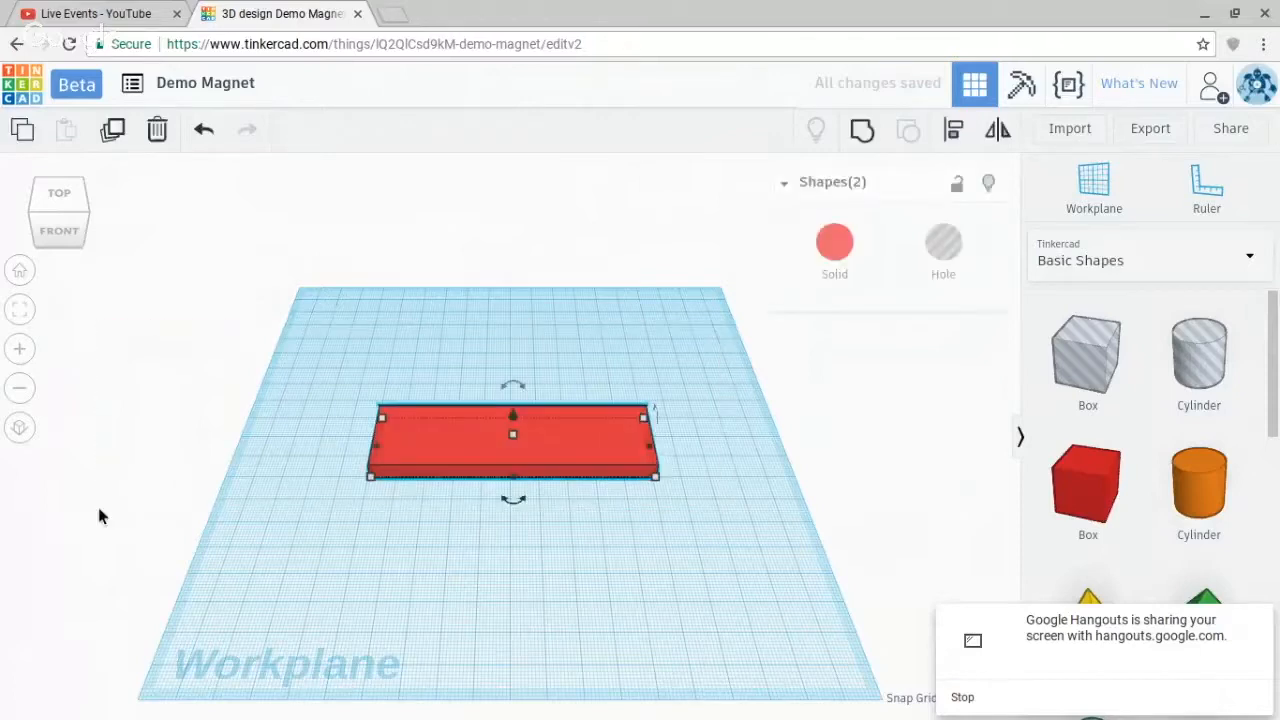
click(862, 128)
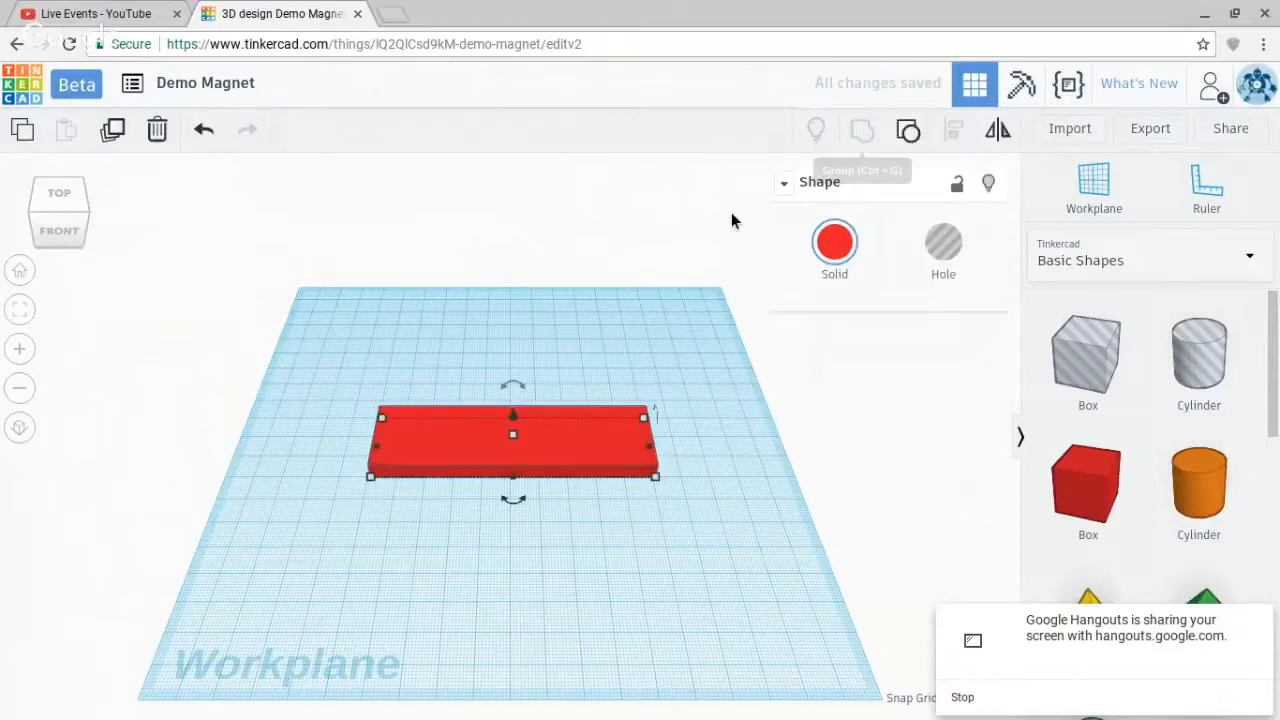
click(568, 522)
click(547, 448)
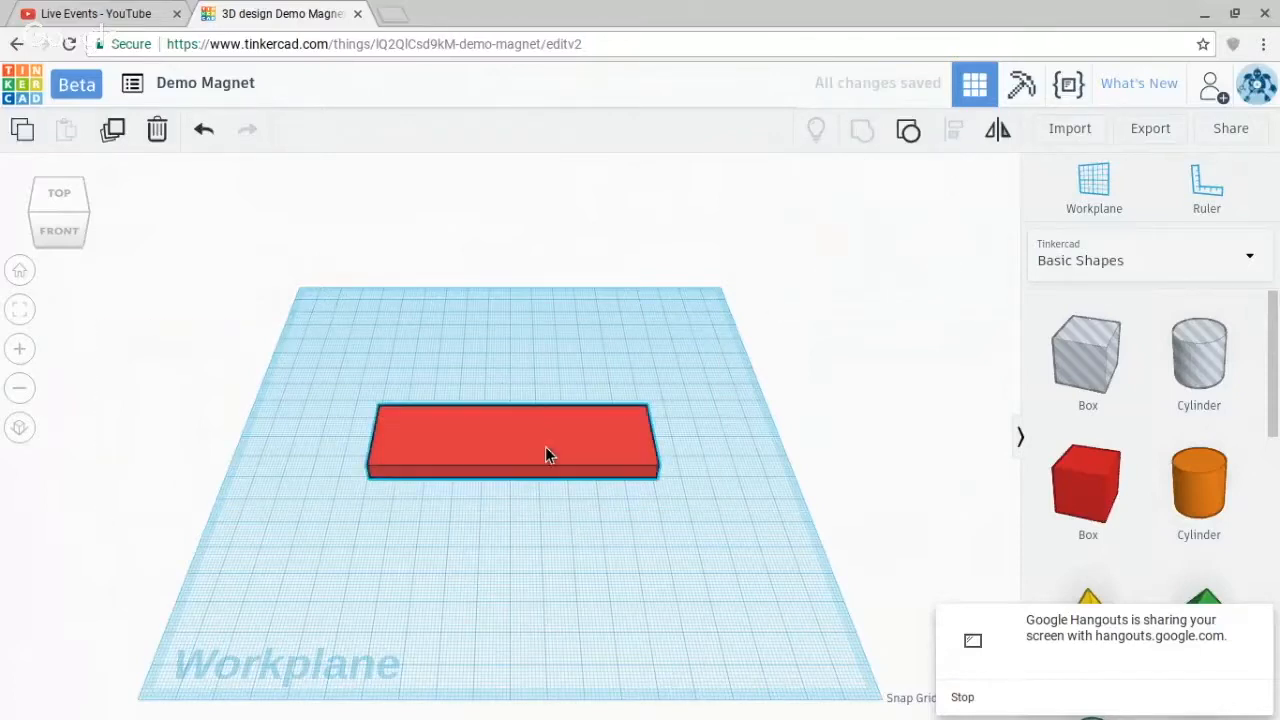
drag(52, 228, 54, 172)
click(153, 275)
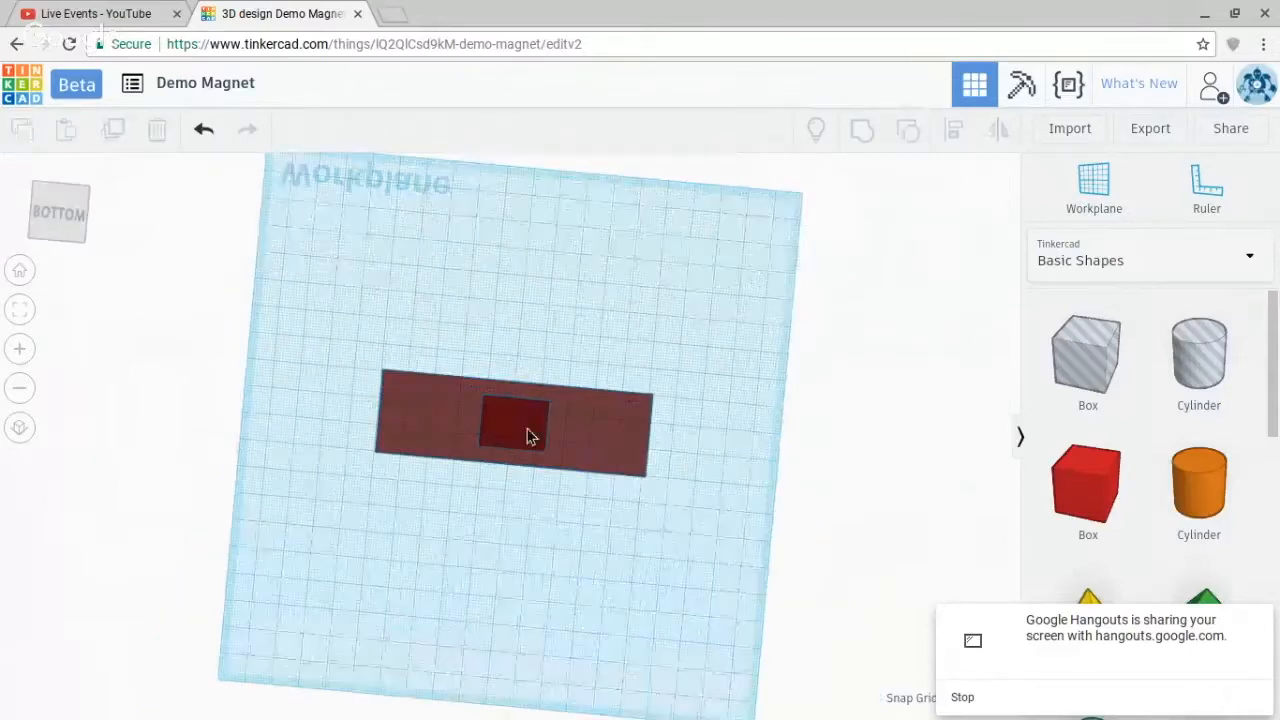
drag(67, 214, 63, 243)
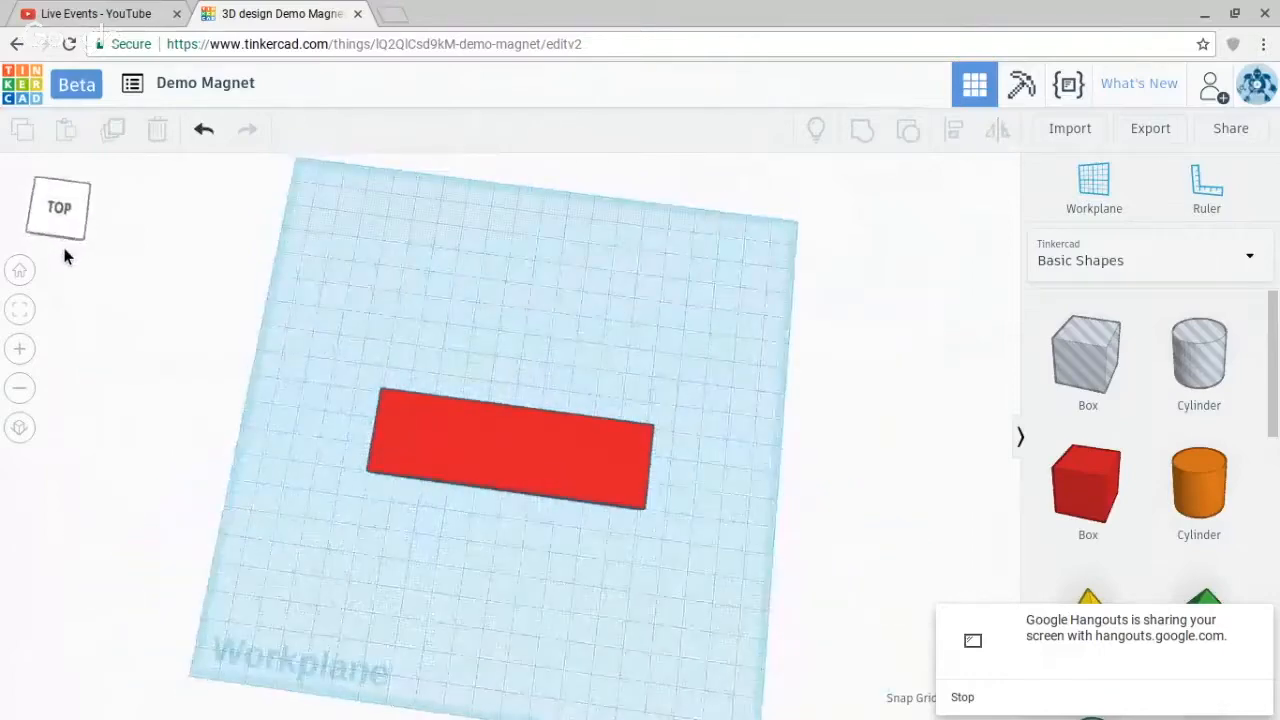
click(66, 234)
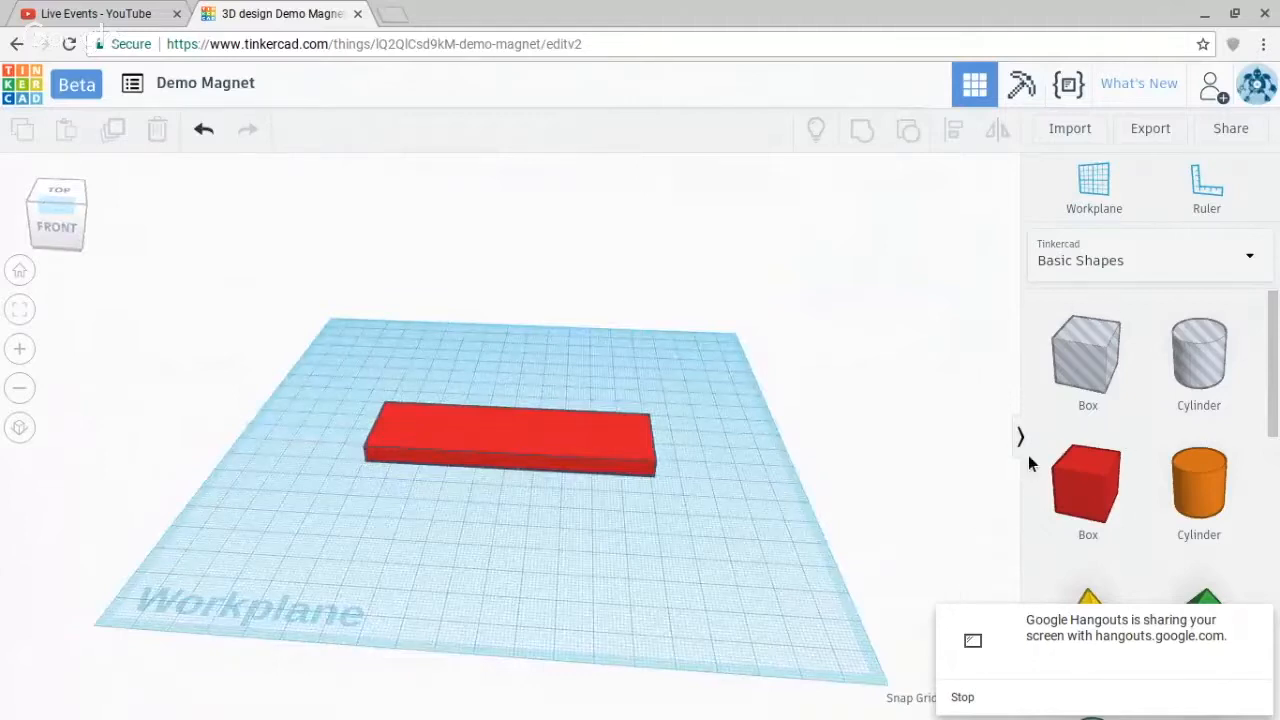
Show the Text shape collection and place a new workplane on the top face of the red plate
click(1090, 255)
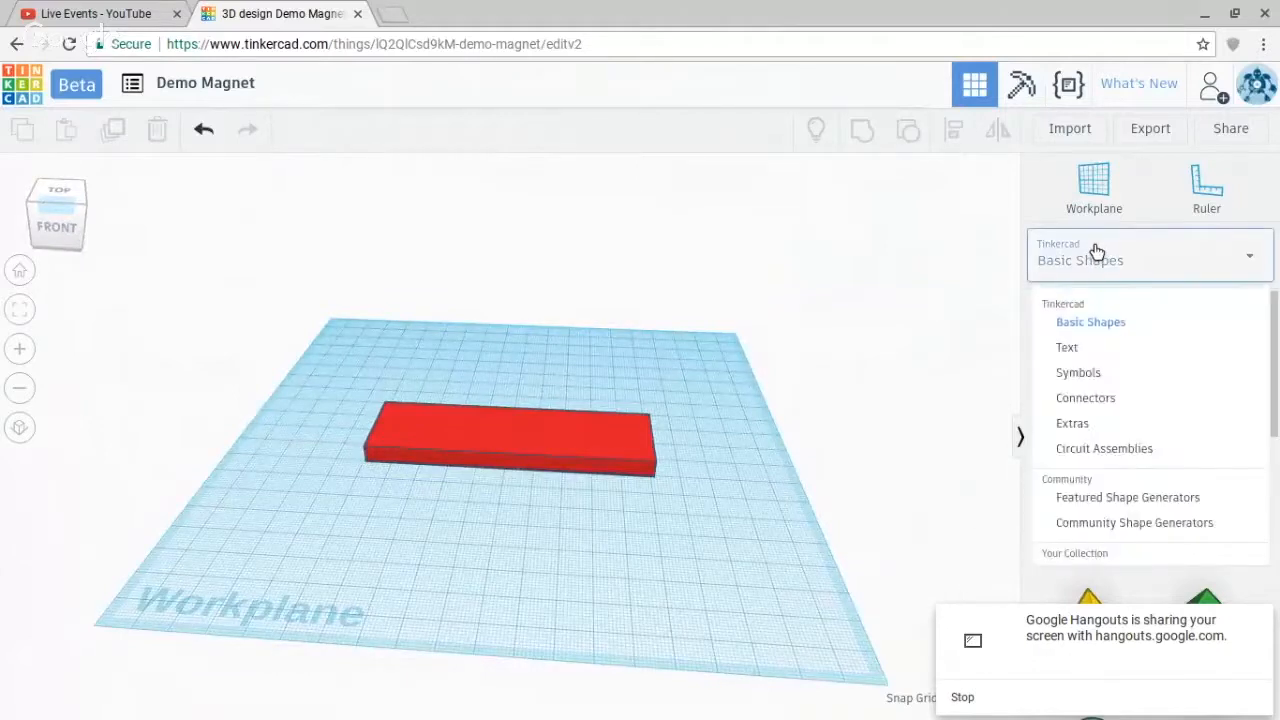
click(1094, 350)
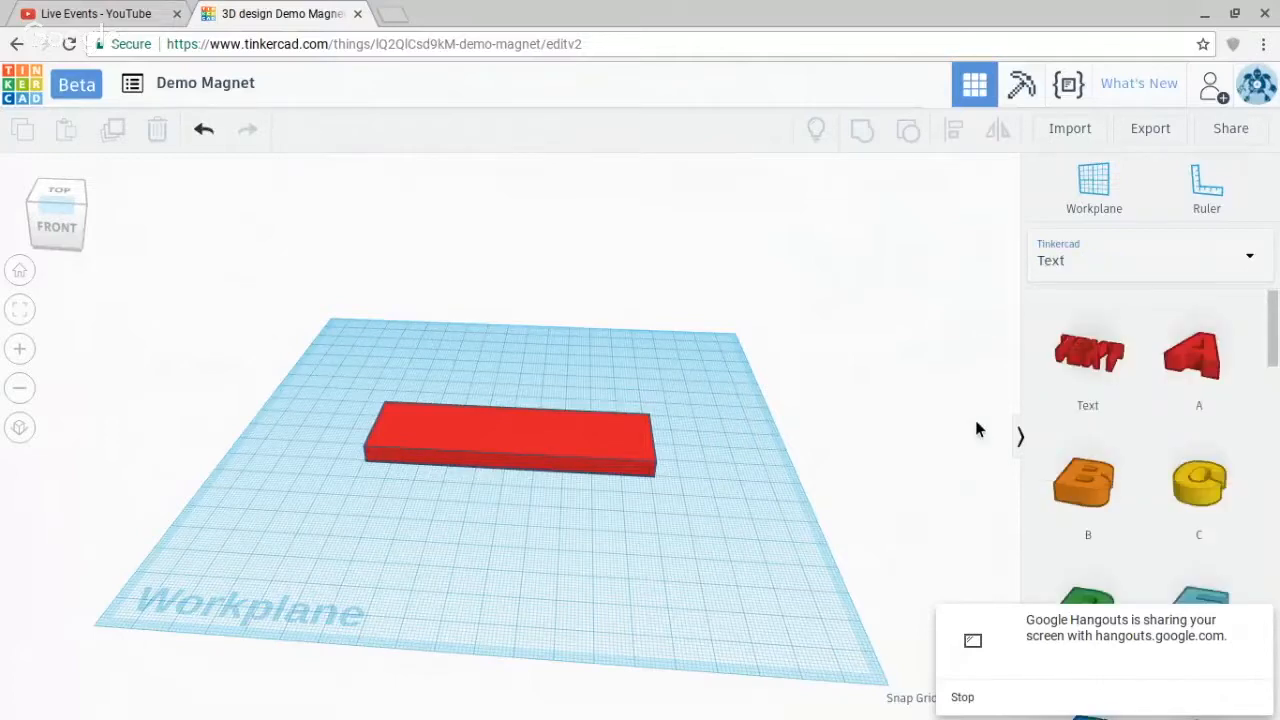
click(1094, 352)
click(1094, 196)
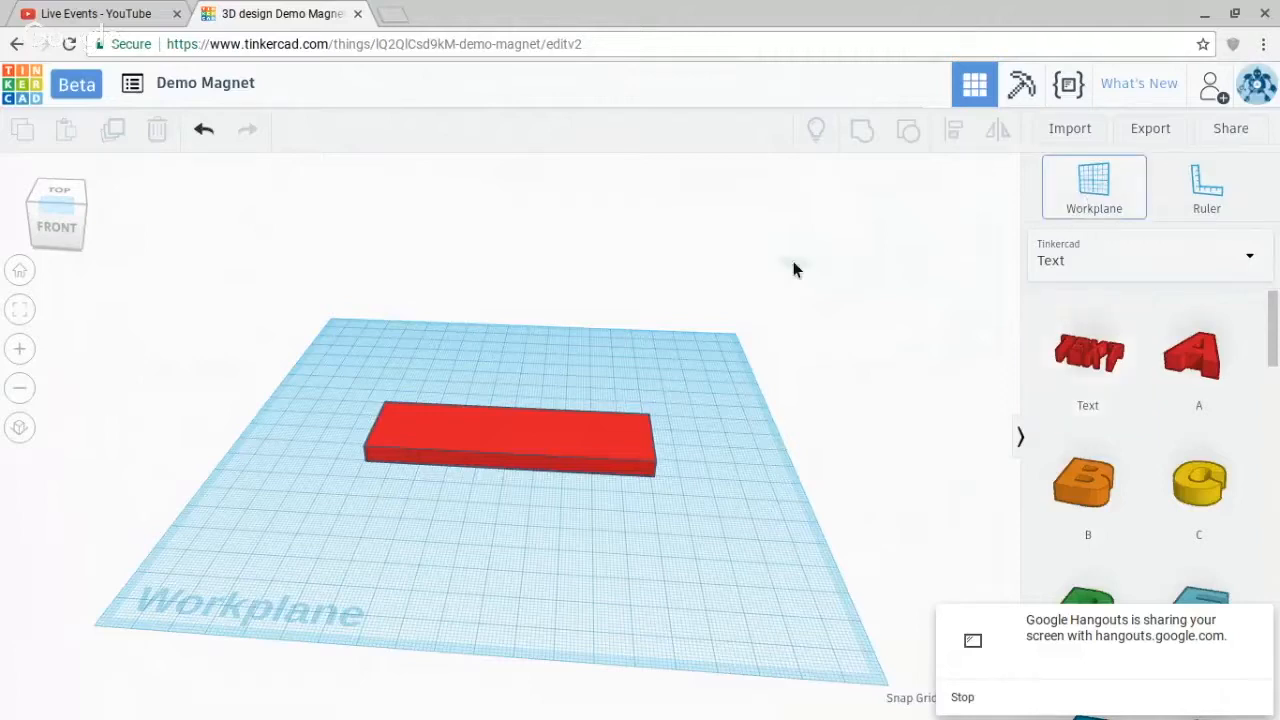
click(505, 424)
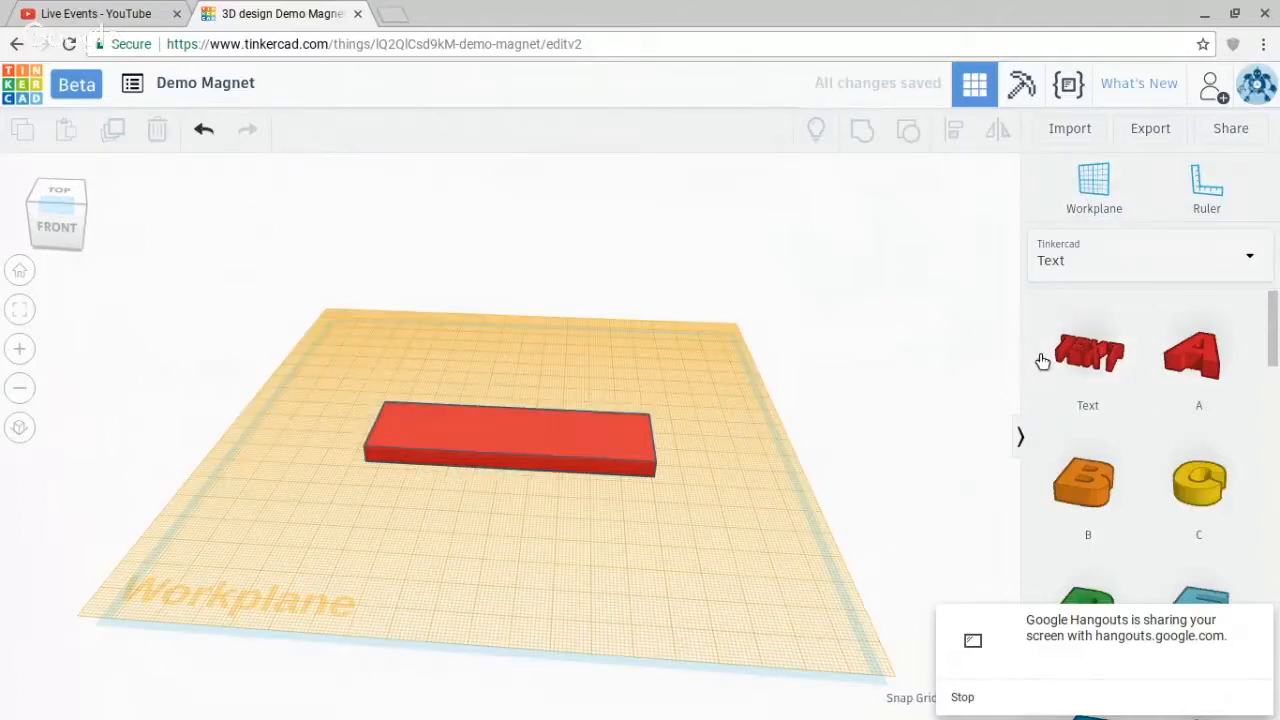
Place a Text shape on top of the plate and replace its wording with the person's surname
click(1041, 358)
click(480, 428)
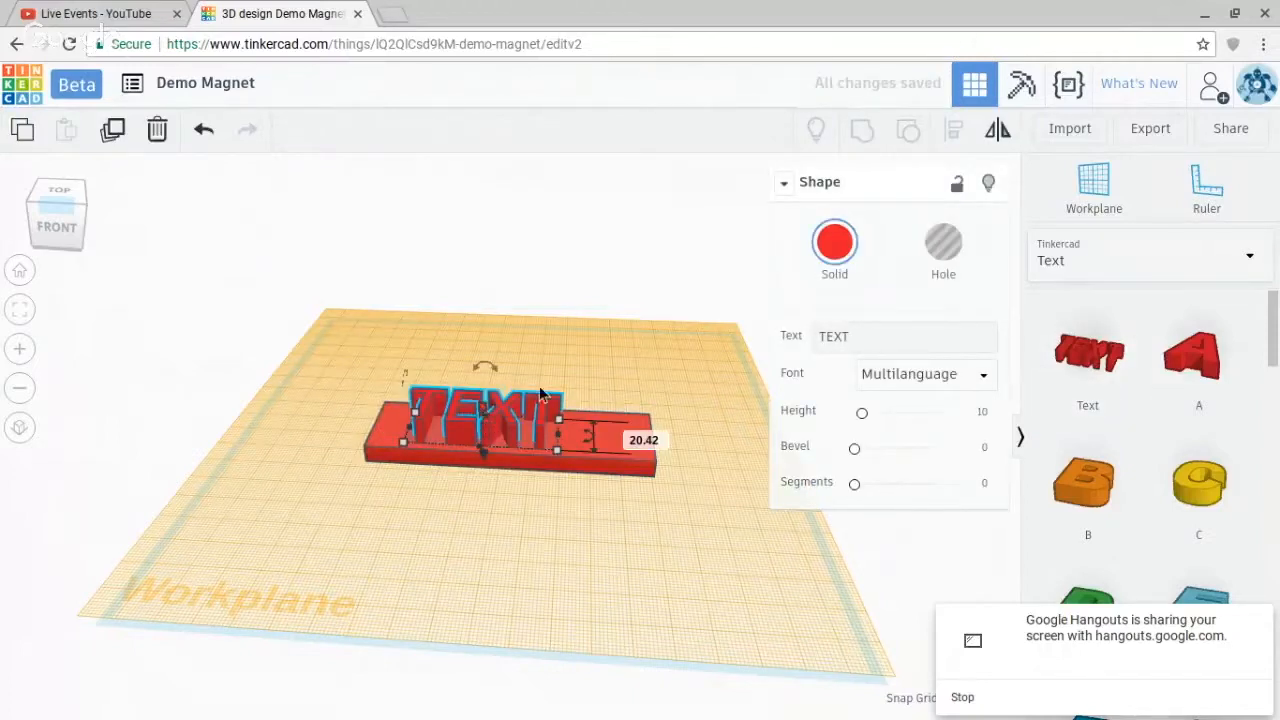
click(871, 336)
text(Bonora)
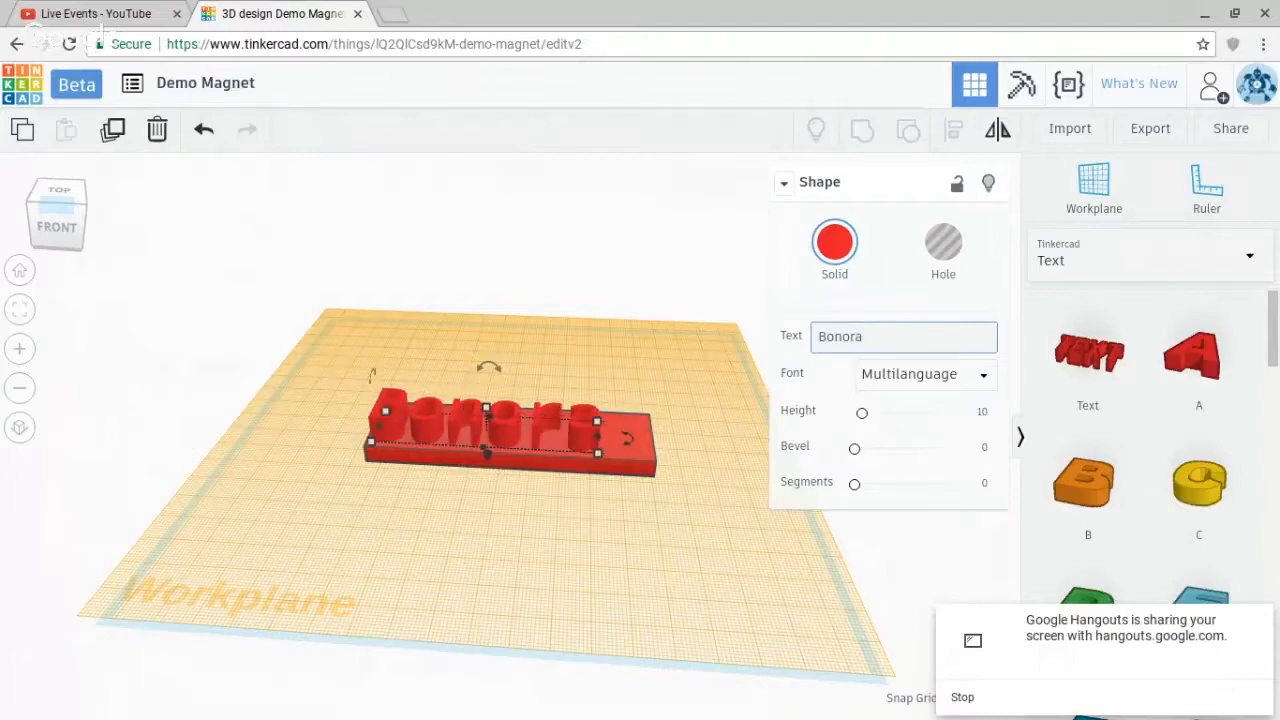
click(72, 202)
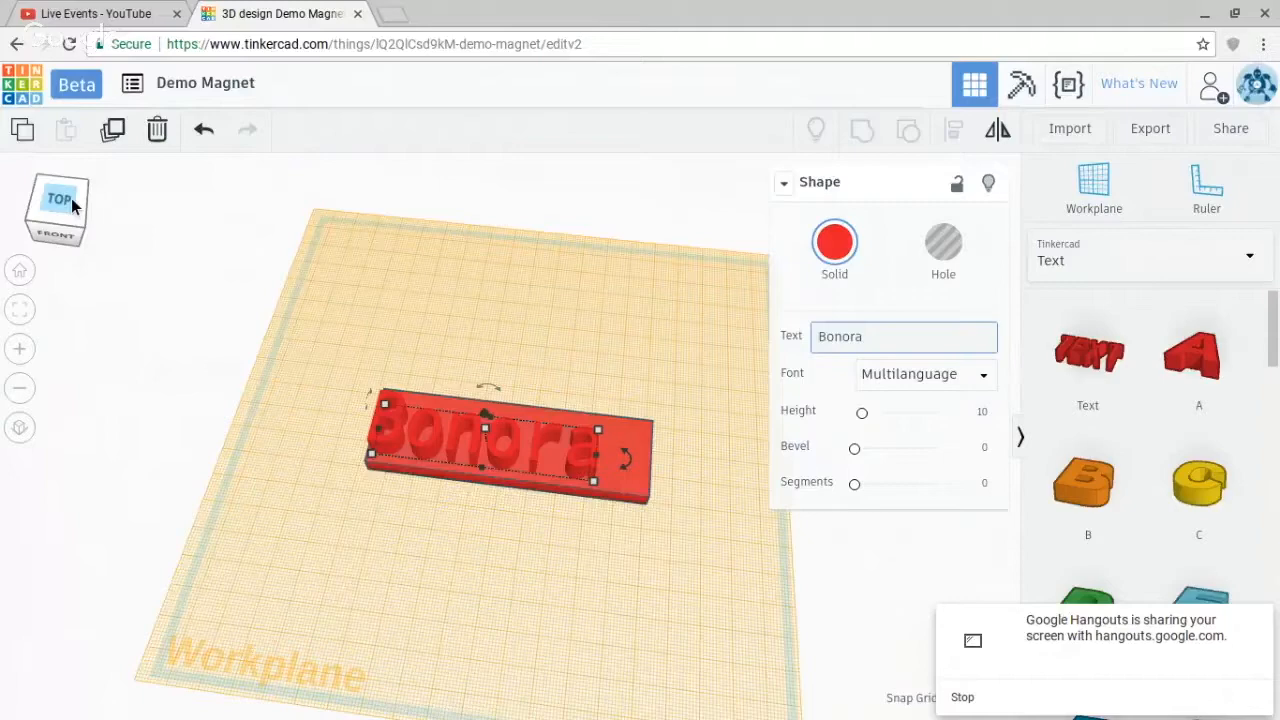
Shrink the surname text to about 37 × 7 mm and place it near the plate's upper-left corner
click(588, 491)
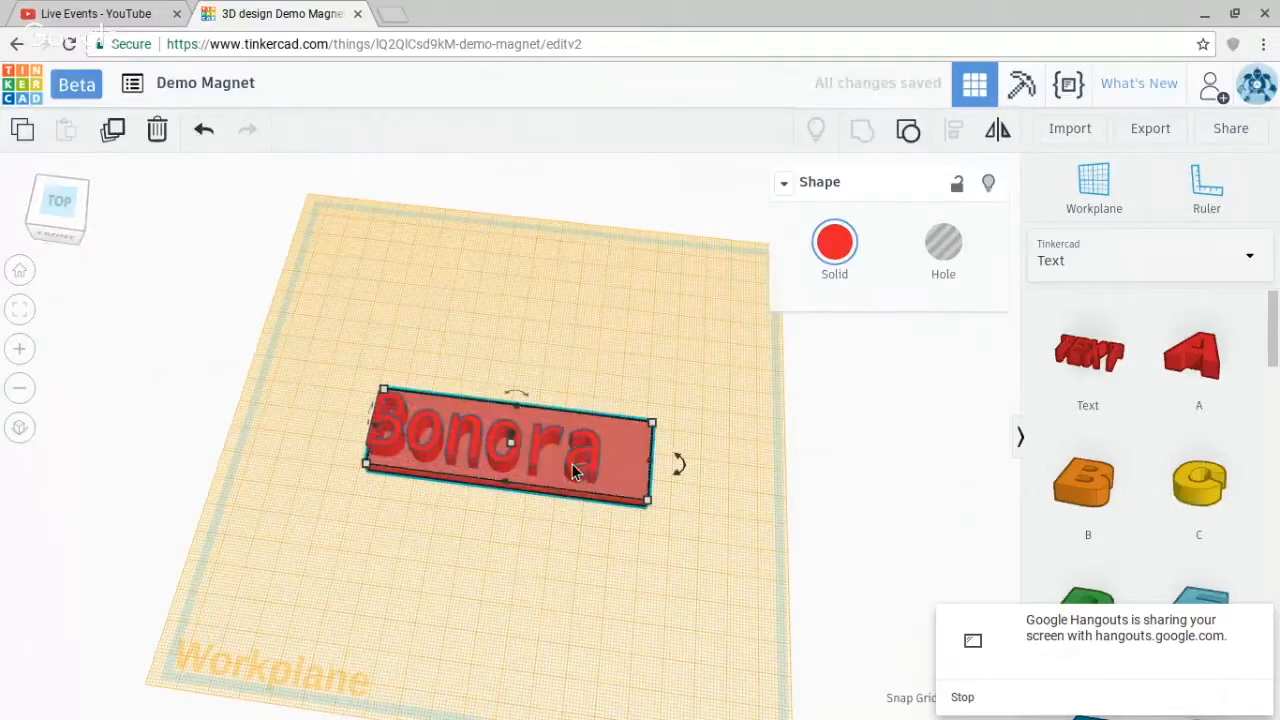
click(586, 480)
drag(585, 475, 477, 433)
click(257, 414)
click(405, 408)
drag(405, 408, 419, 410)
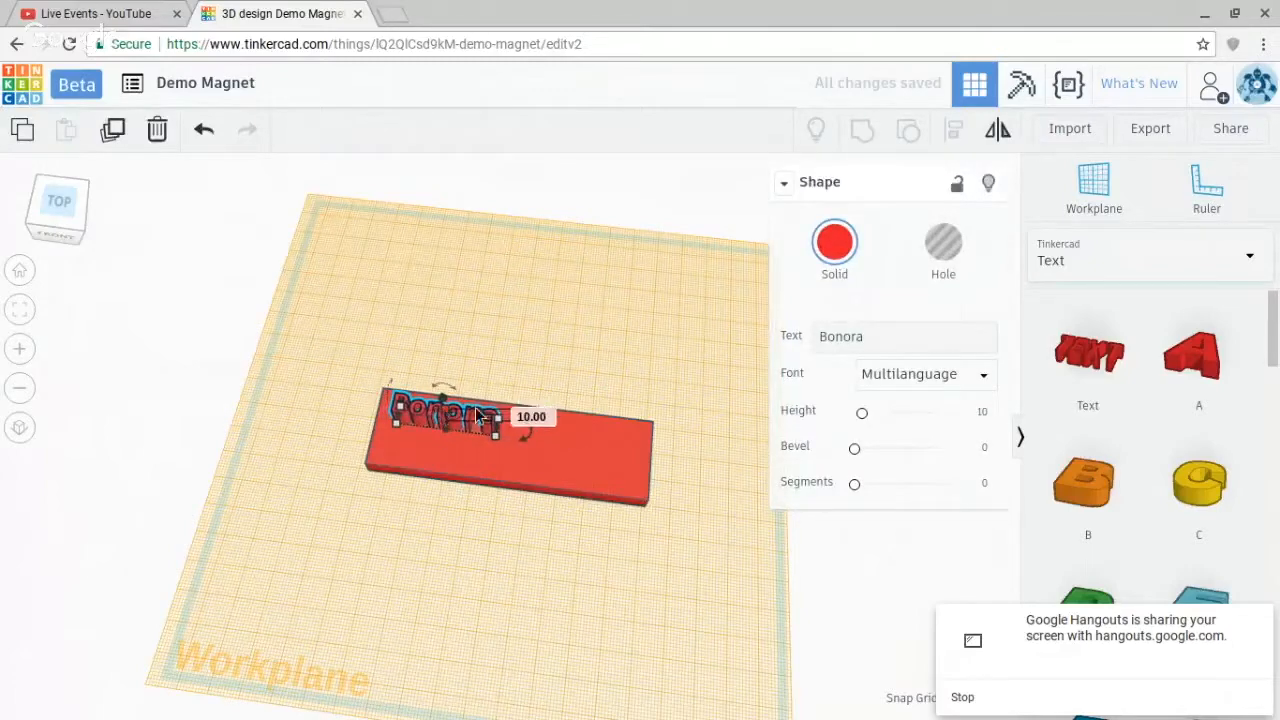
Set the height of the surname text above the plate to 4 mm
click(525, 411)
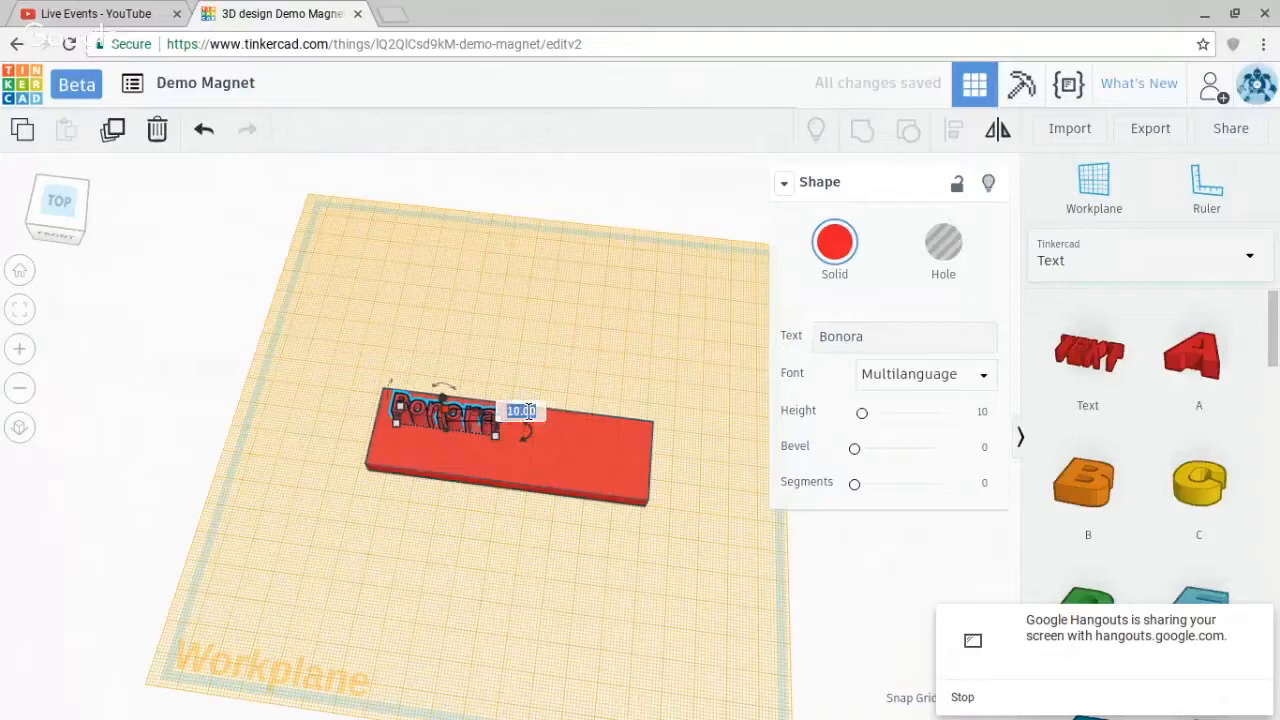
text(4)
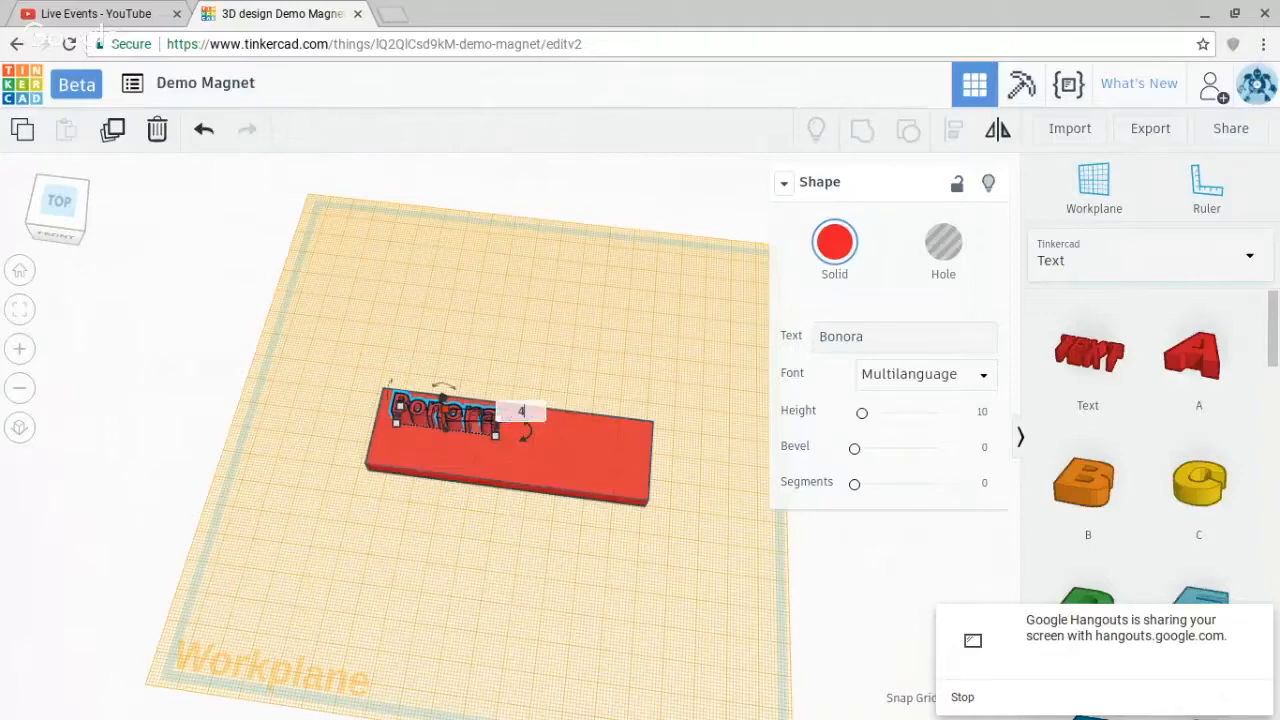
key(Return)
click(65, 260)
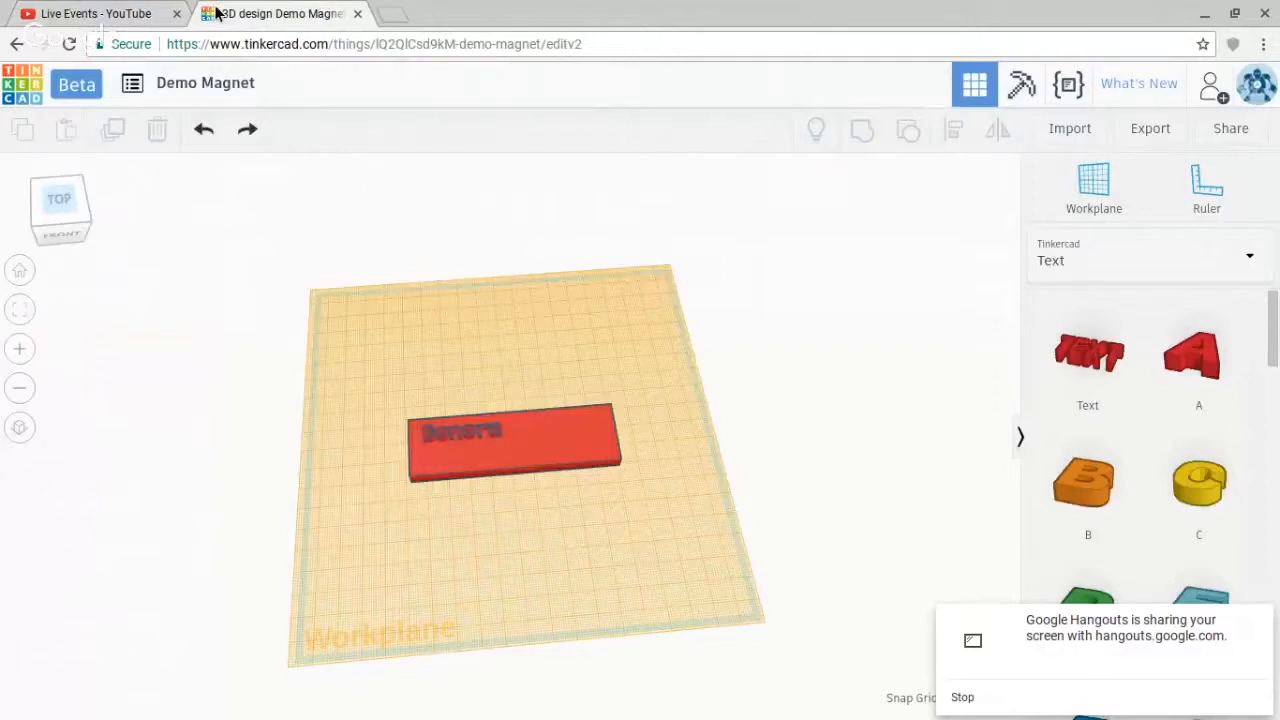
Set the surname text to 4 segments and a bevel of 1.82
click(470, 430)
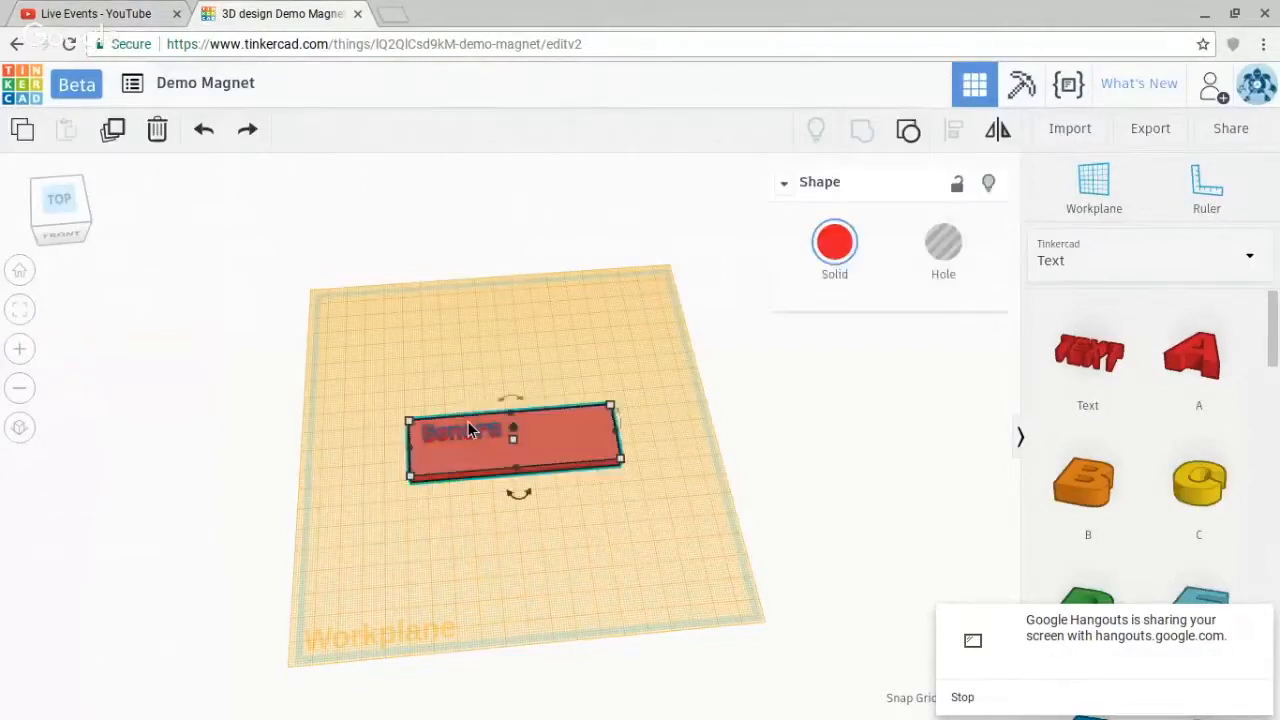
click(465, 432)
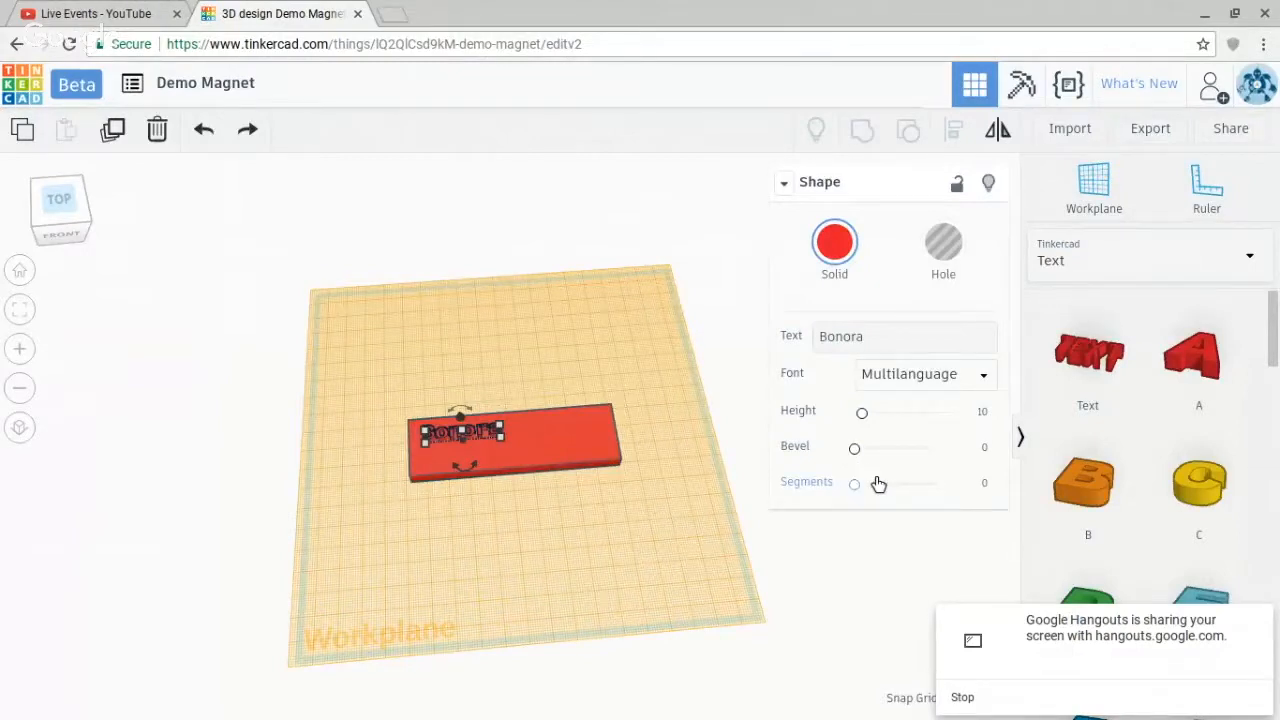
drag(855, 485, 930, 492)
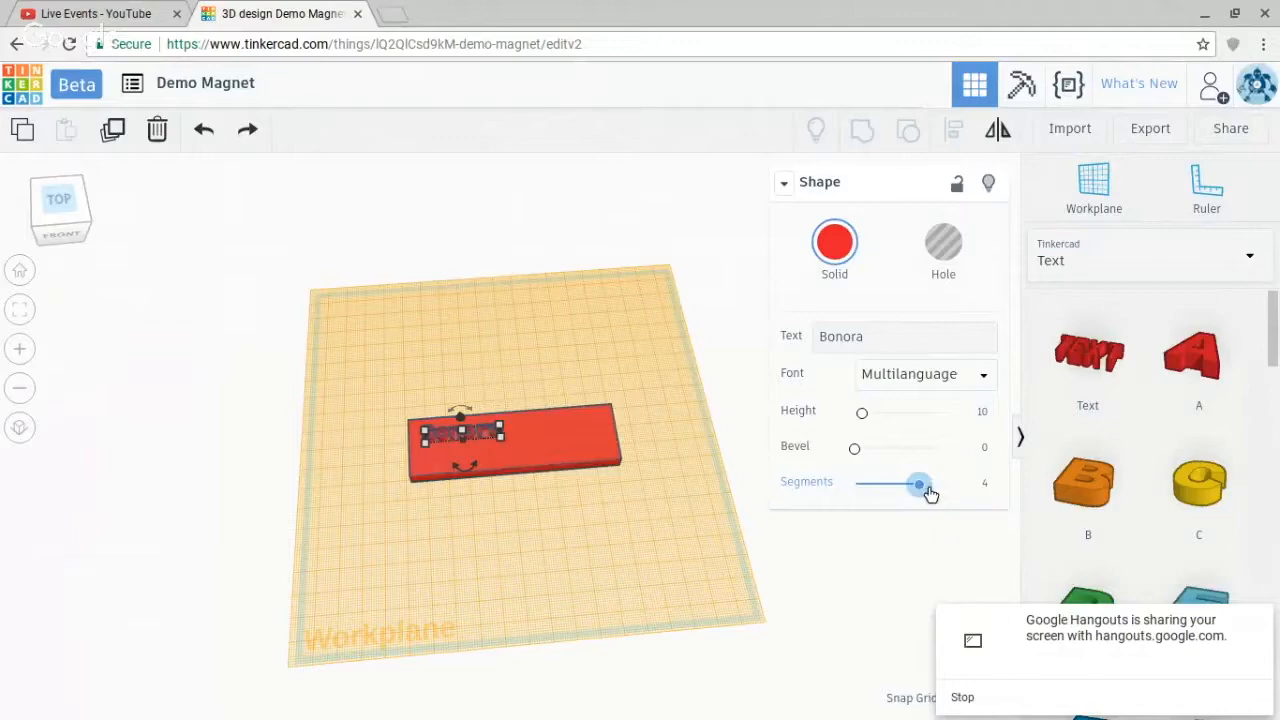
scroll(428, 444, up, 2)
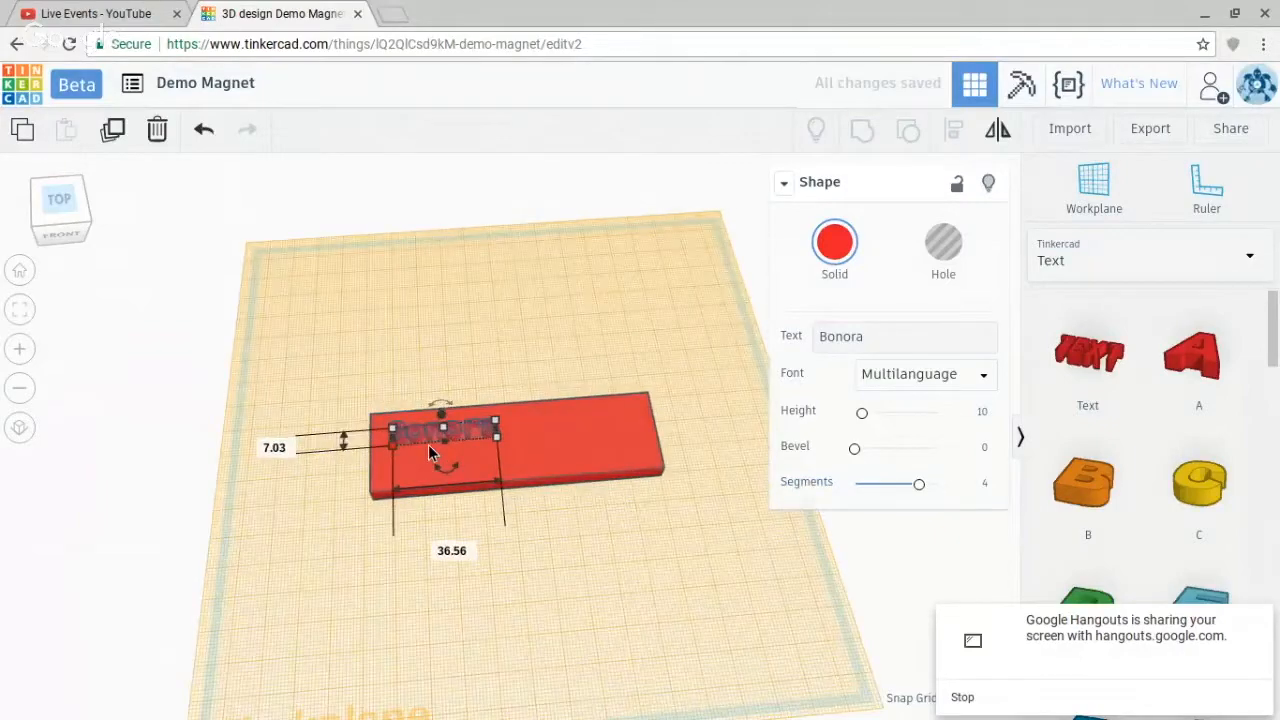
scroll(428, 444, up, 3)
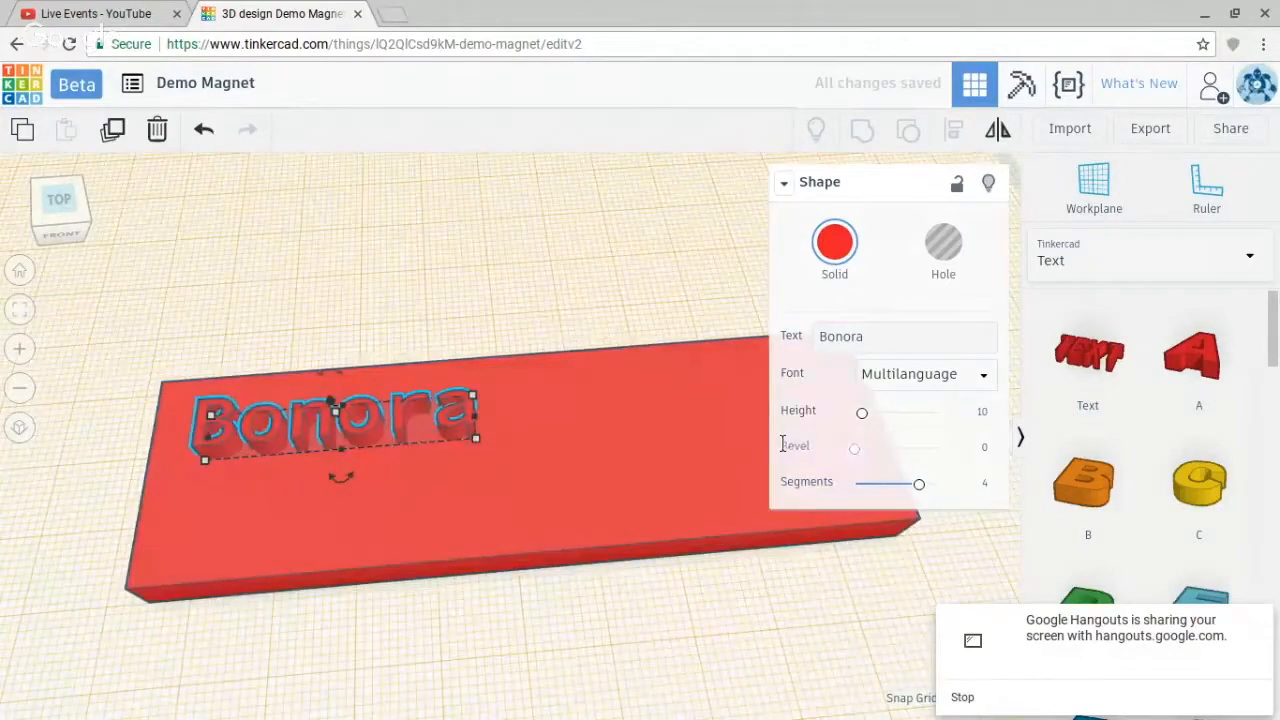
drag(855, 453, 913, 452)
Delete the unbevelled duplicate of the surname text and position the bevelled one near the plate's upper-left corner
drag(497, 432, 577, 469)
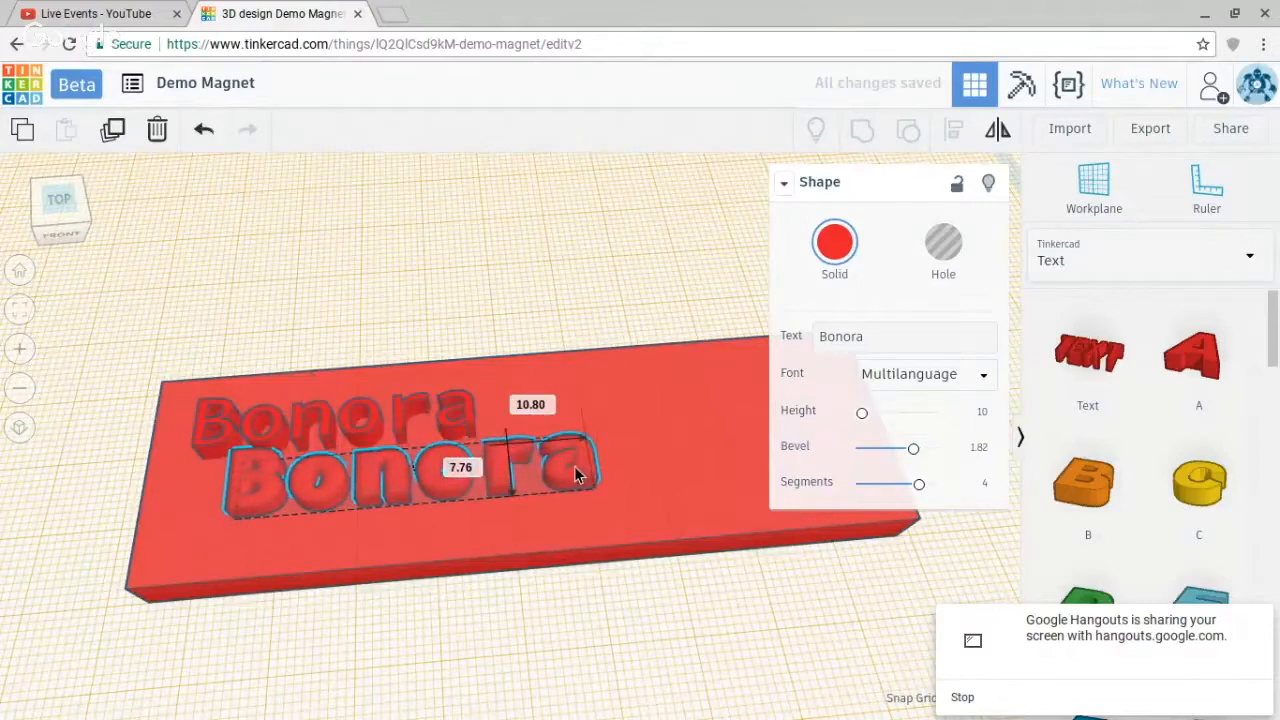
click(397, 418)
key(Delete)
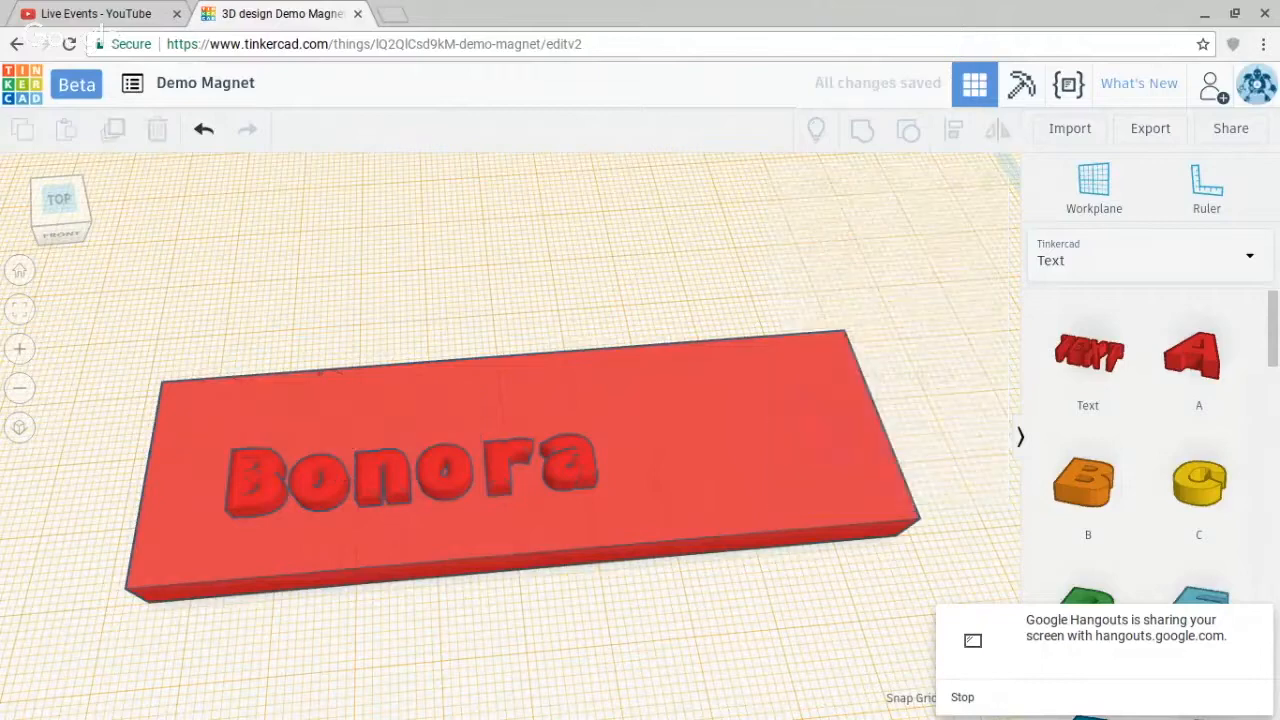
click(368, 468)
drag(368, 468, 336, 420)
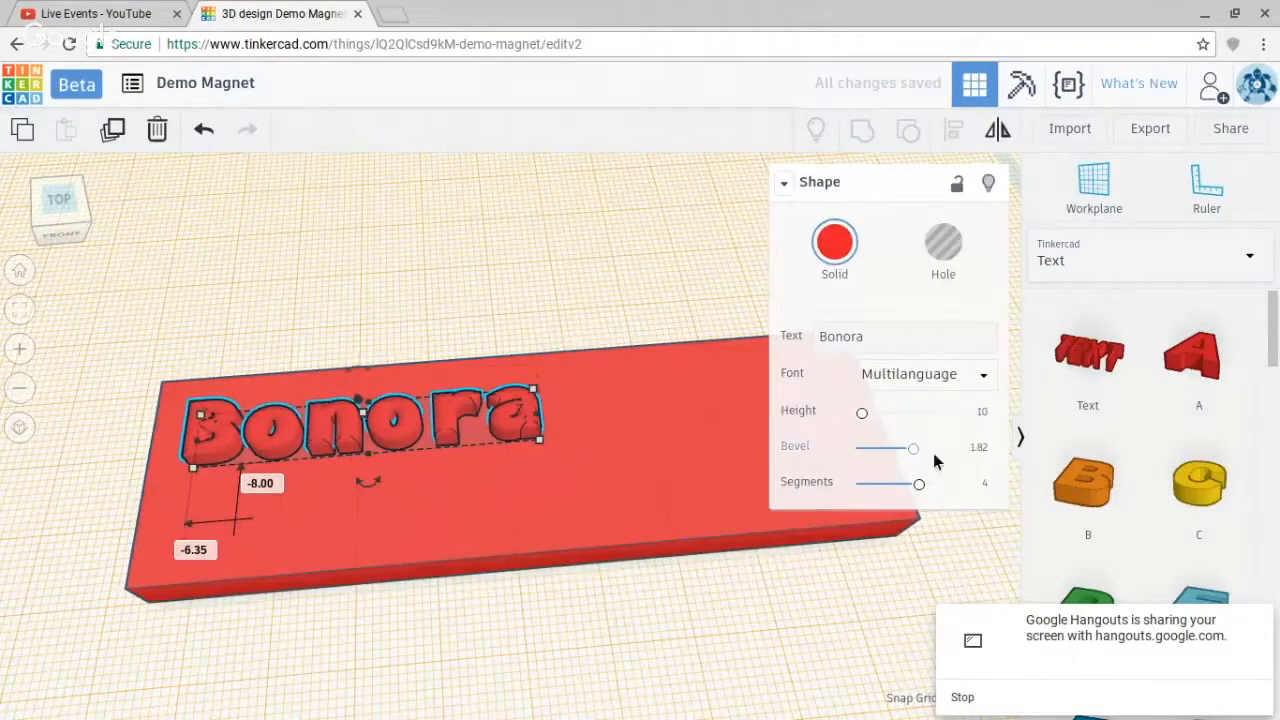
Change the surname text to 2 segments and a bevel of 2.5
drag(912, 485, 890, 485)
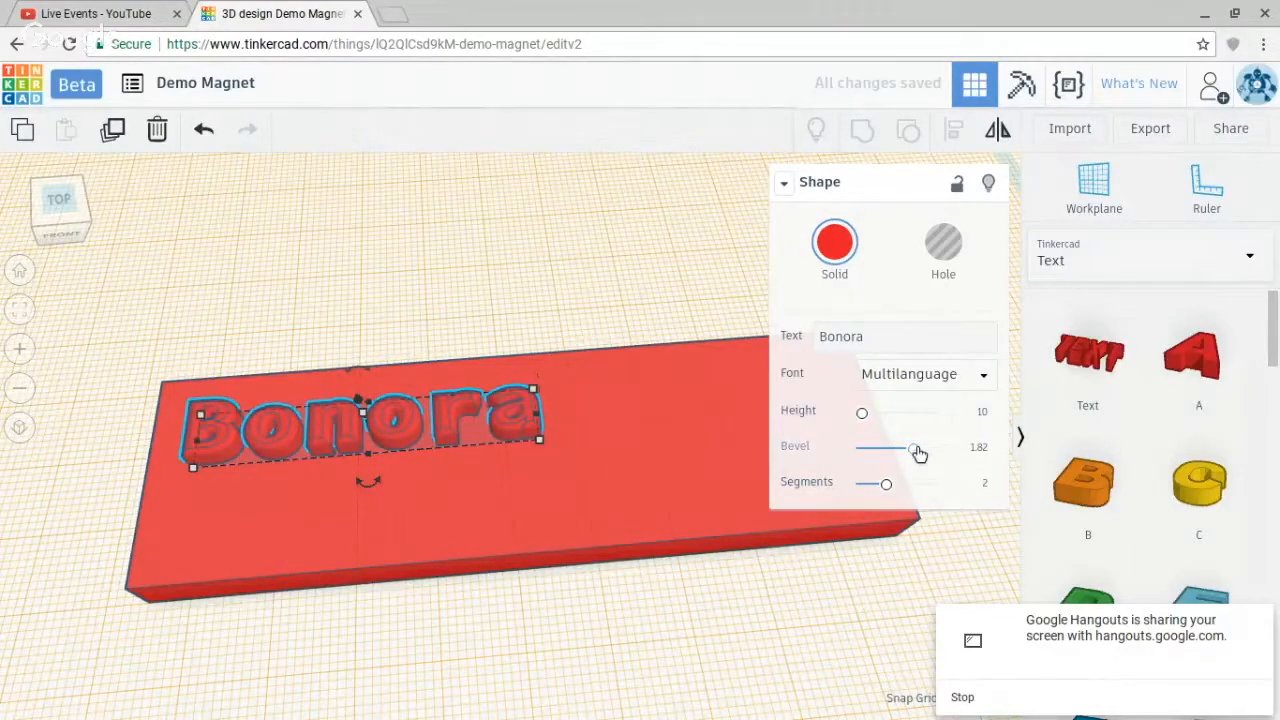
drag(914, 451, 940, 449)
click(500, 223)
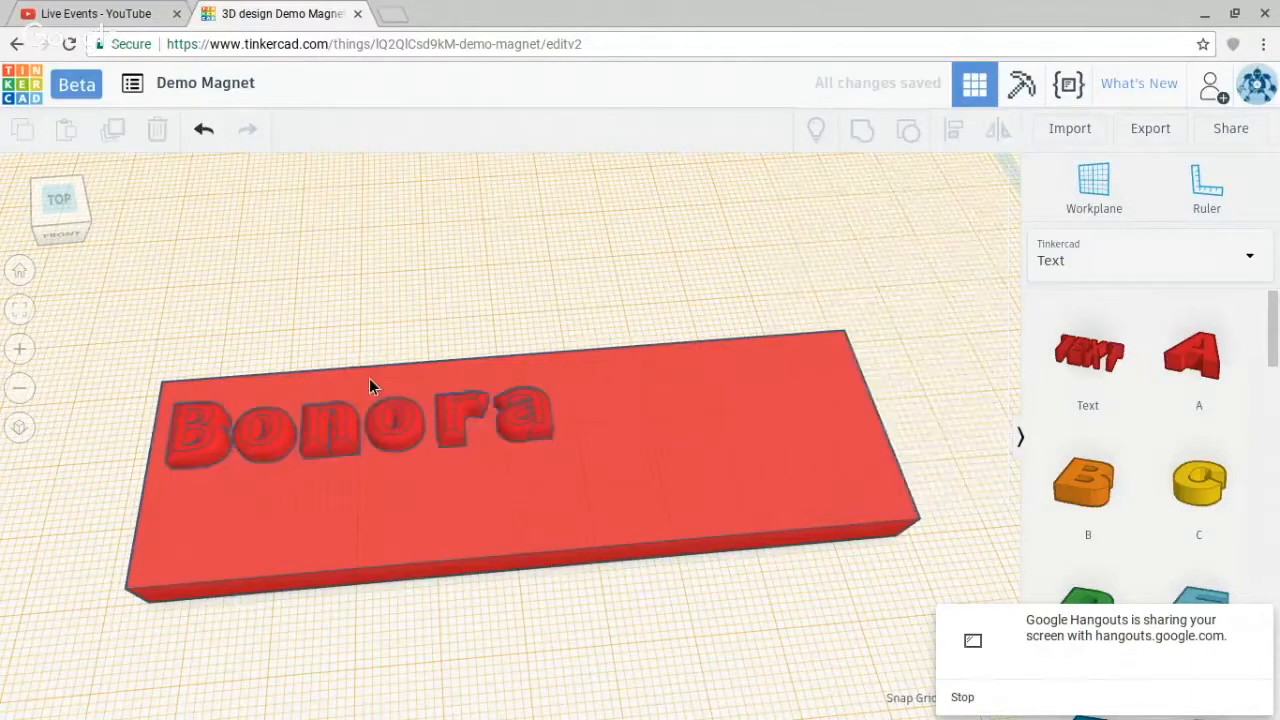
Duplicate the surname text and shift the copy below and to the right of the original on the plate
click(407, 428)
key(ctrl+d)
key(Right)
key(Down)
key(Down)
key(Down)
key(Down)
key(Down)
key(Down)
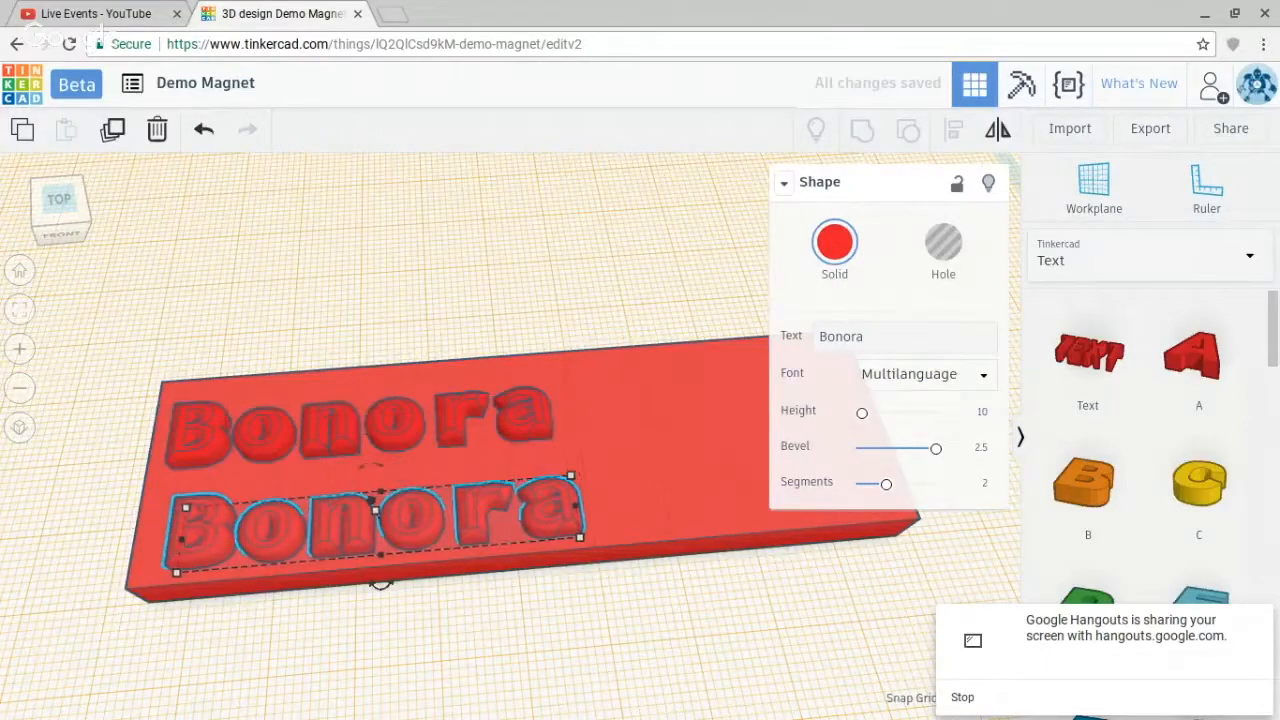
key(Right)
key(Right)
key(Right)
key(Right)
key(Right)
key(Right)
key(Up)
key(Up)
key(Right)
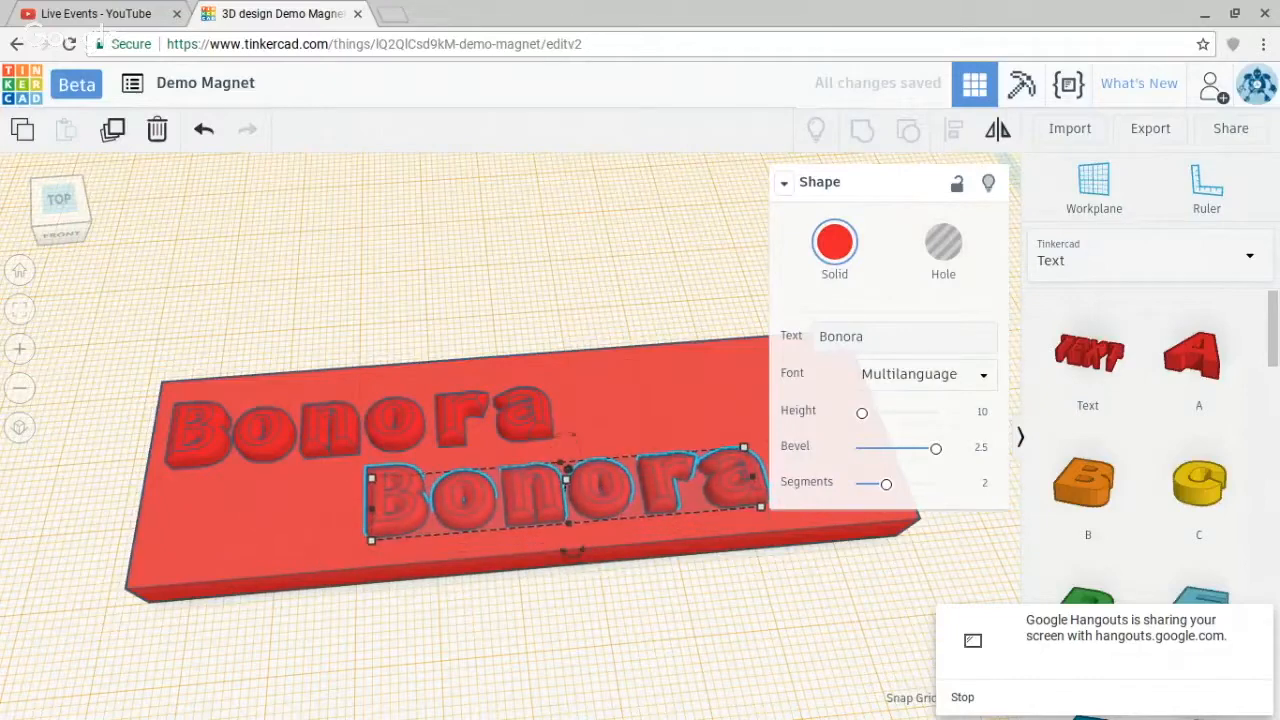
Change the wording of the lower text copy to "Family"
click(900, 337)
text(Fami)
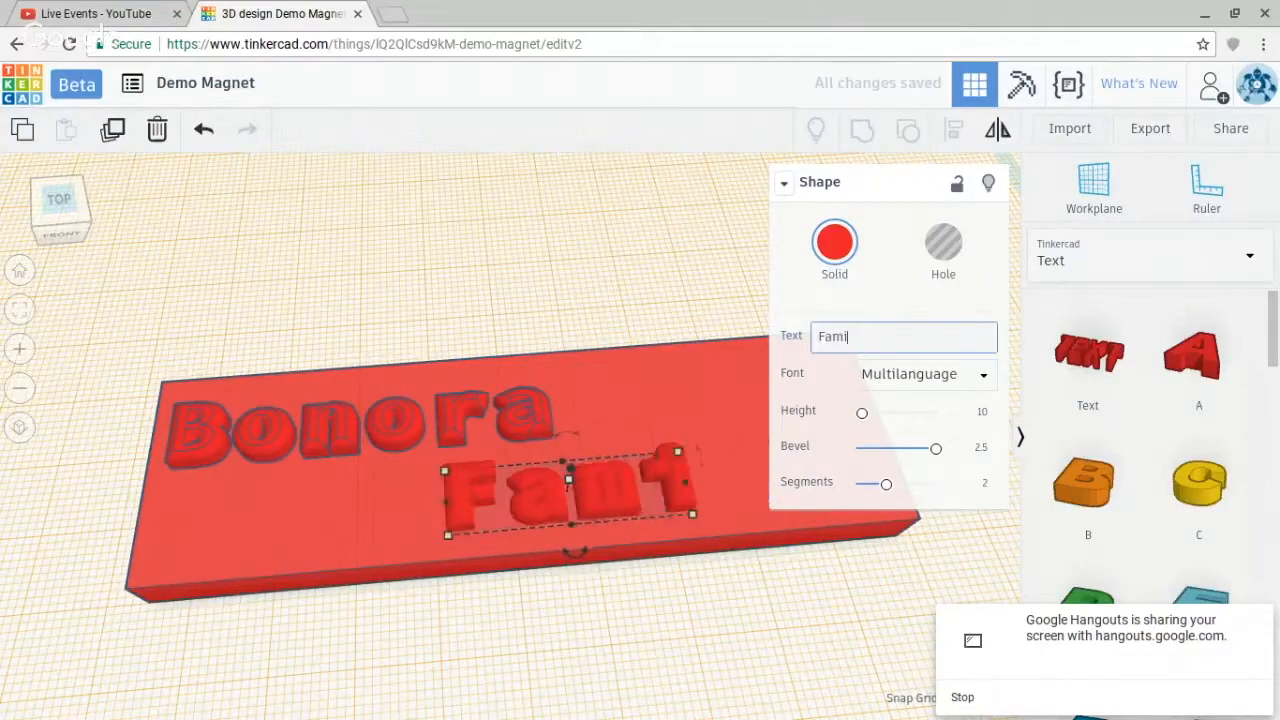
text(ly)
click(386, 268)
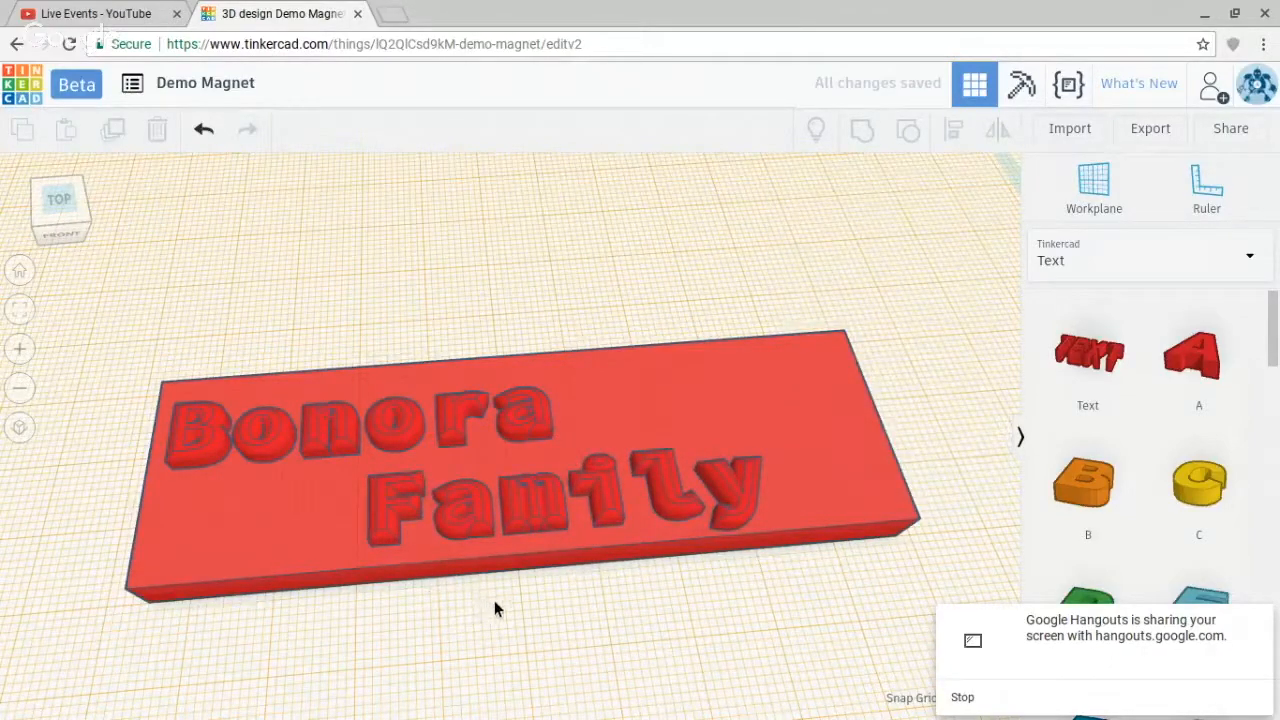
Select the plate with both text lines and center-align them along the plate's length
drag(495, 606, 346, 346)
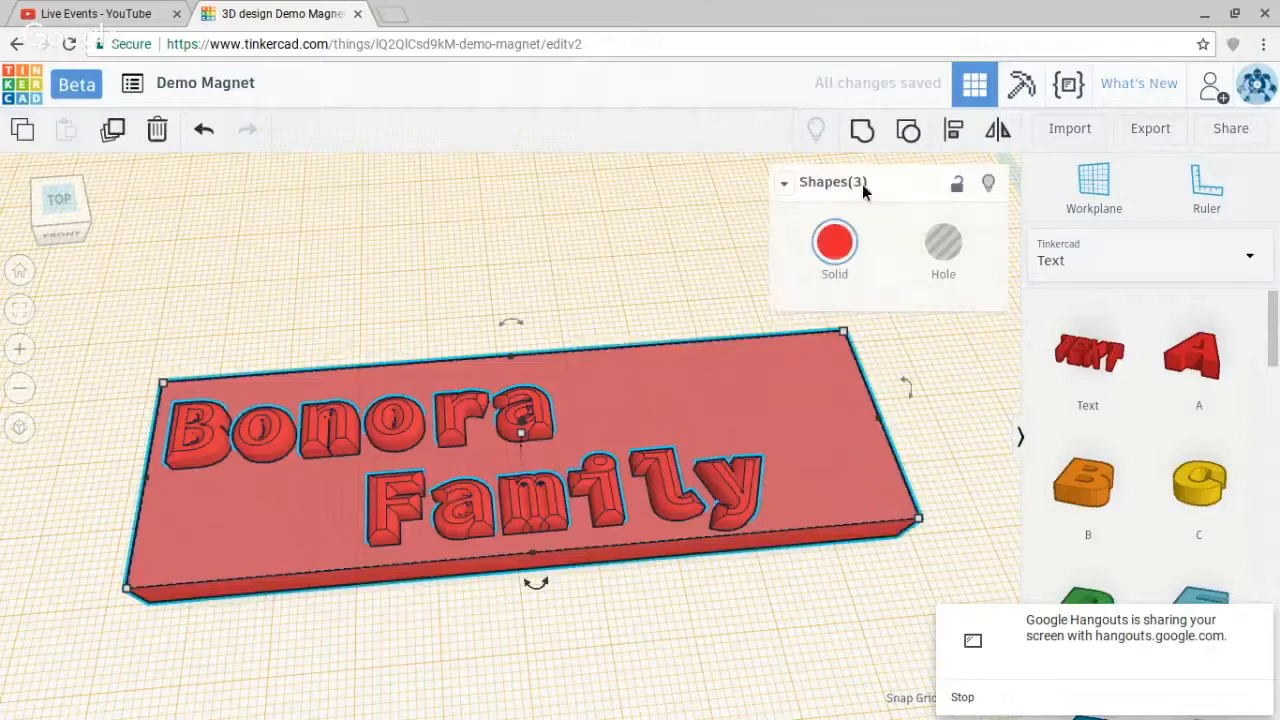
click(953, 130)
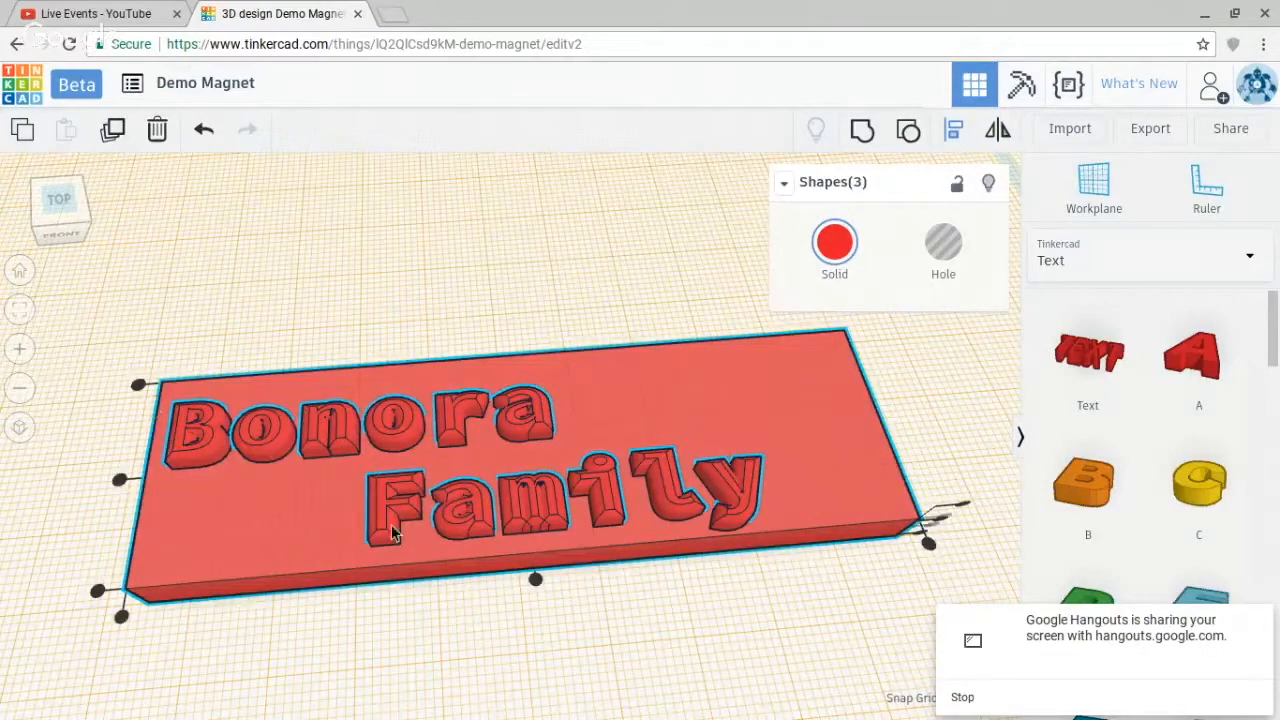
click(535, 578)
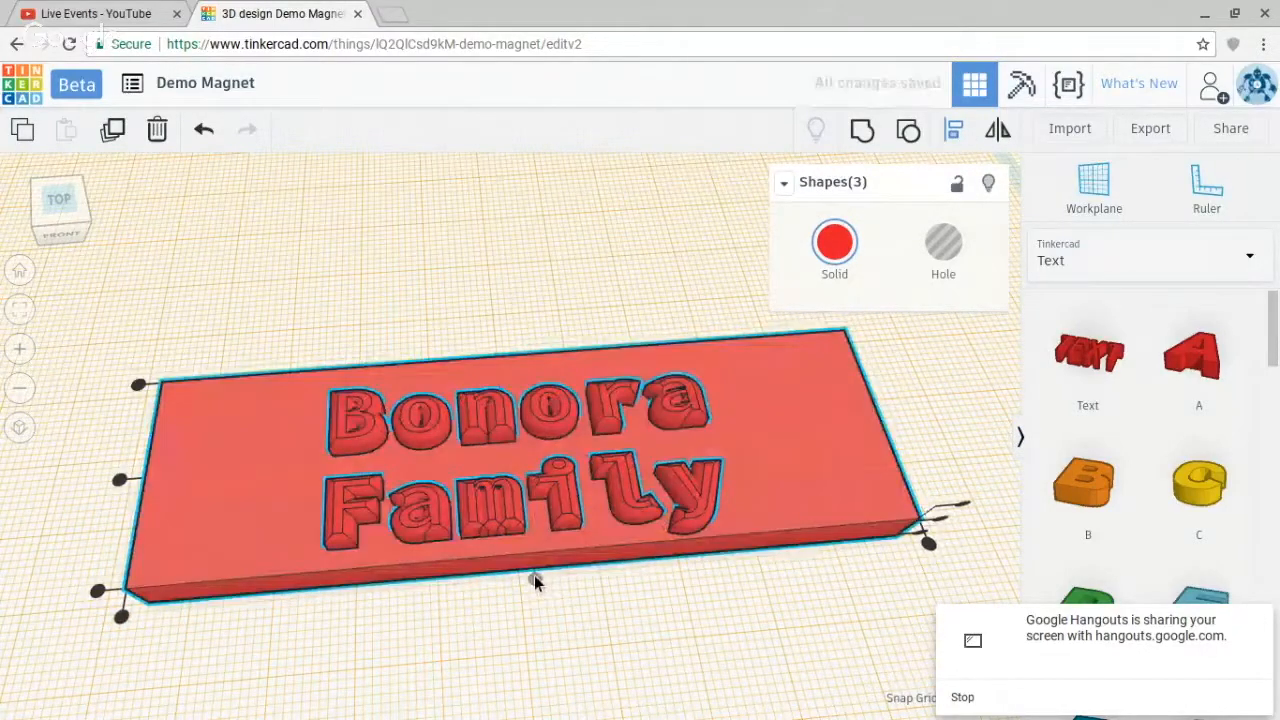
Select both text lines together and shift them slightly toward the plate's back edge
click(66, 215)
click(98, 222)
click(330, 405)
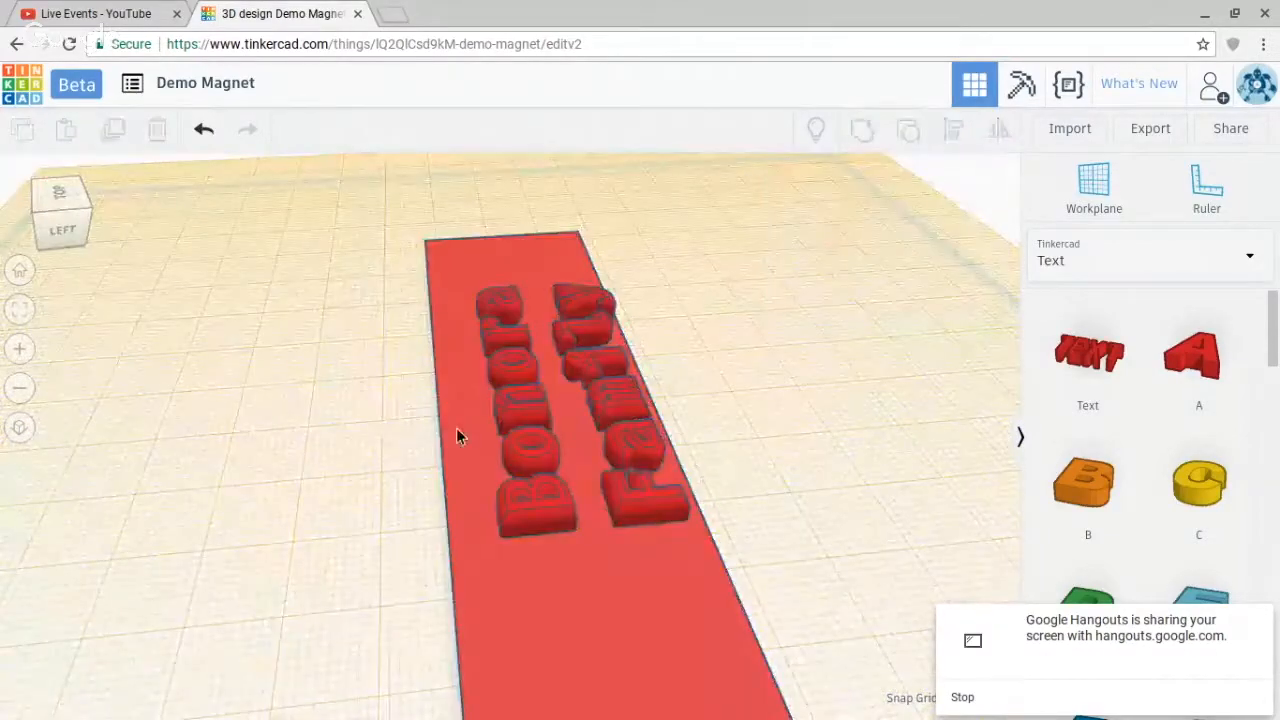
click(519, 450)
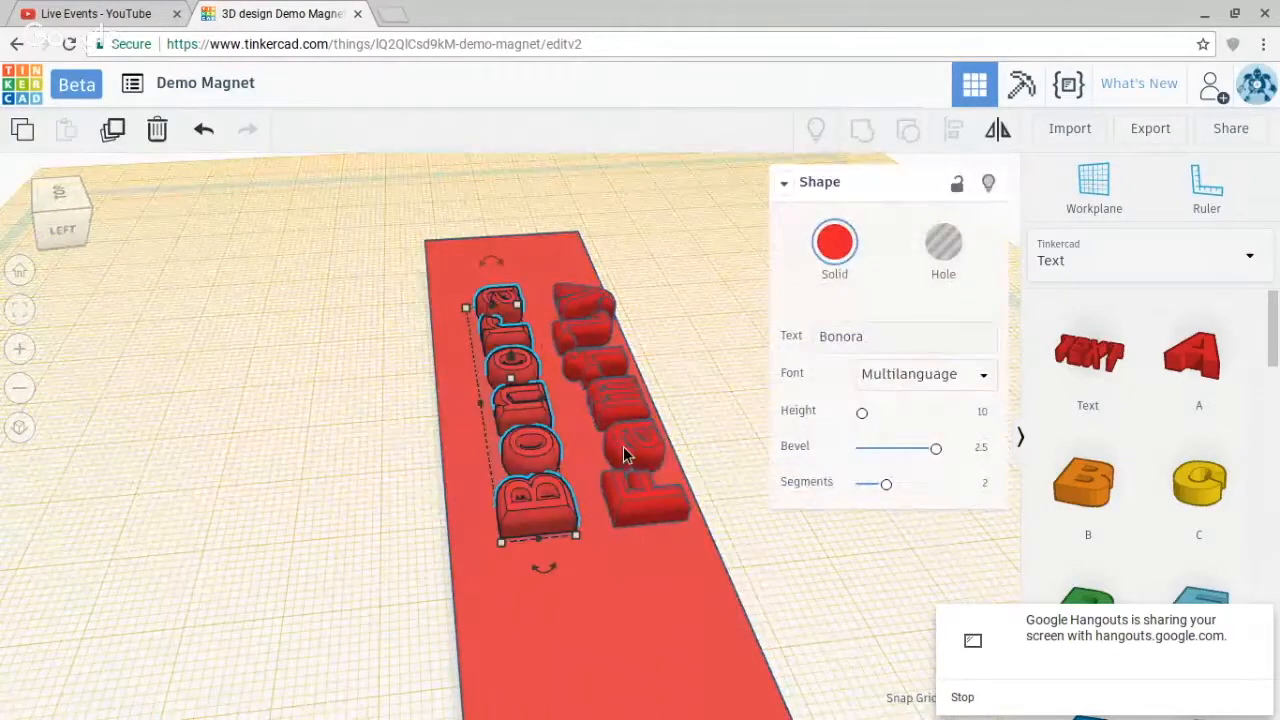
shift+click(623, 446)
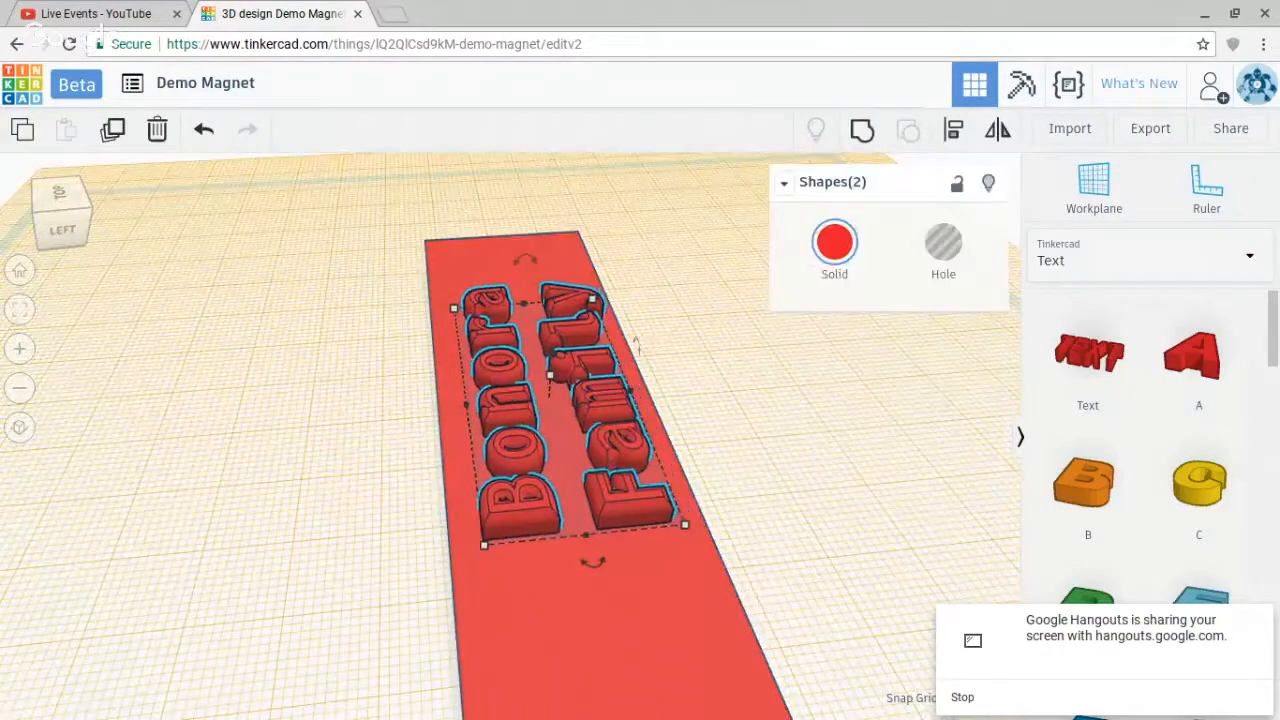
click(35, 215)
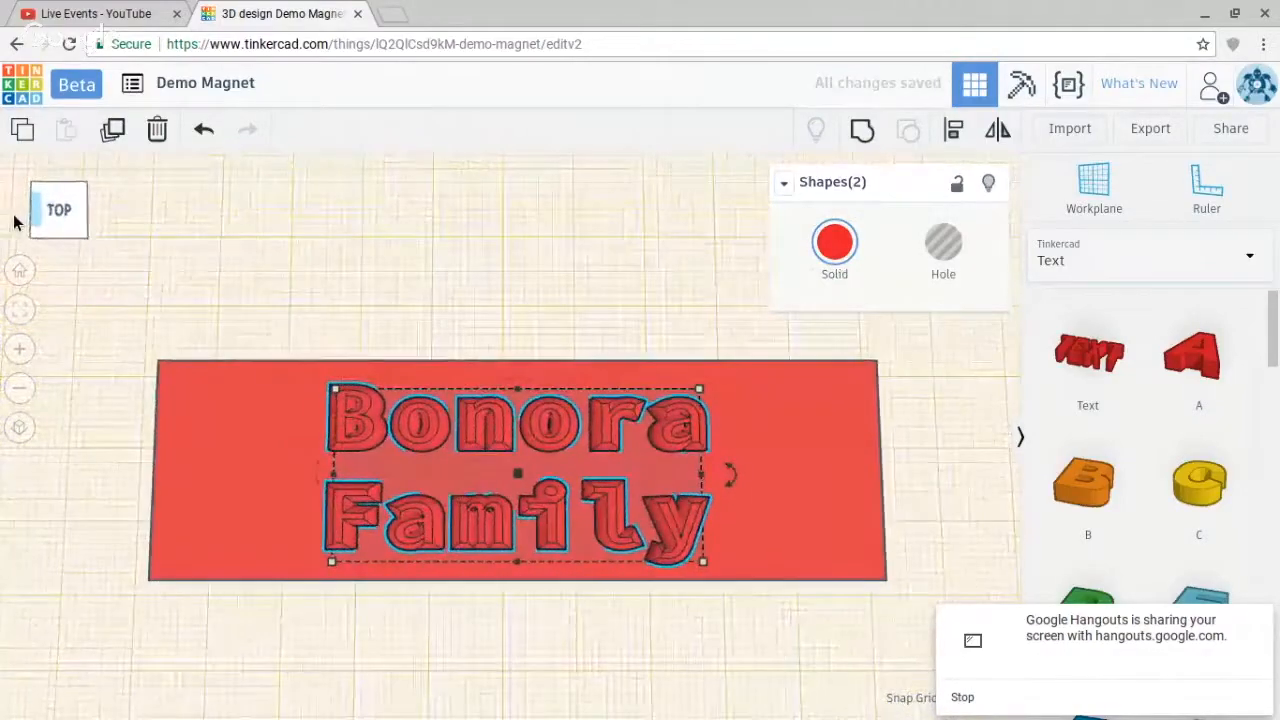
click(373, 603)
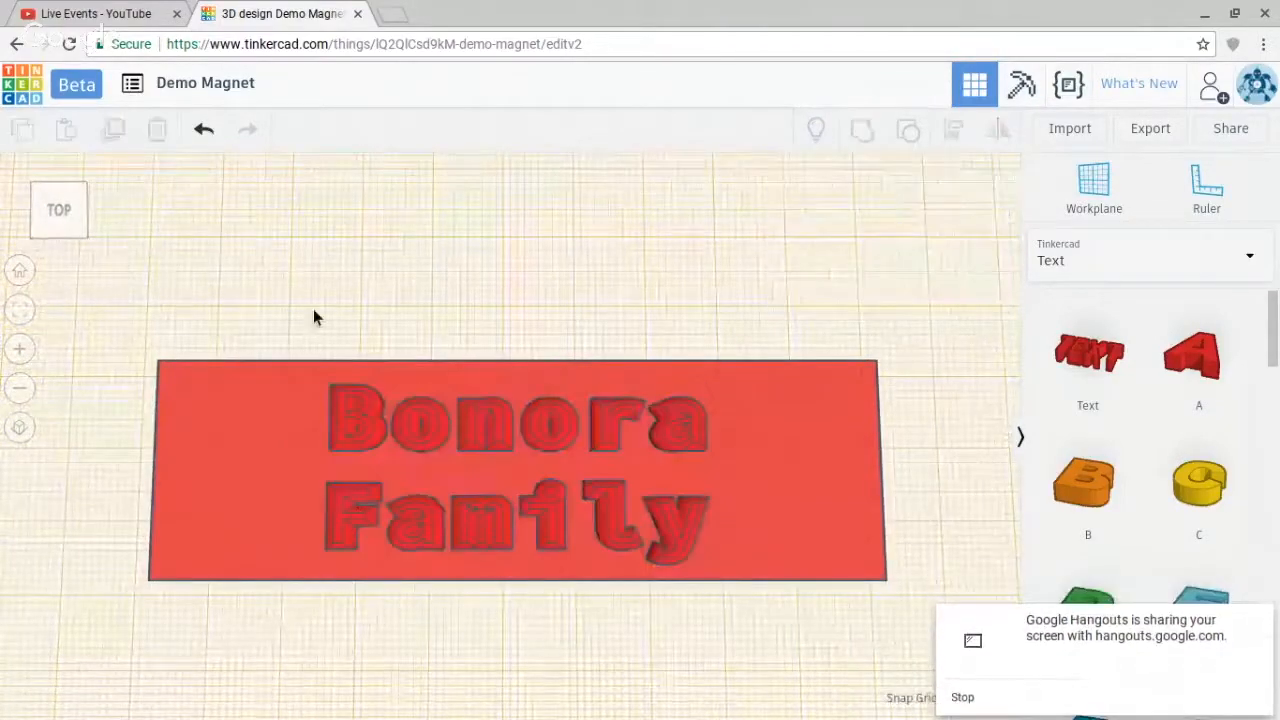
Stagger the text lines by moving the surname toward the plate's left end and "Family" toward its right end
click(338, 396)
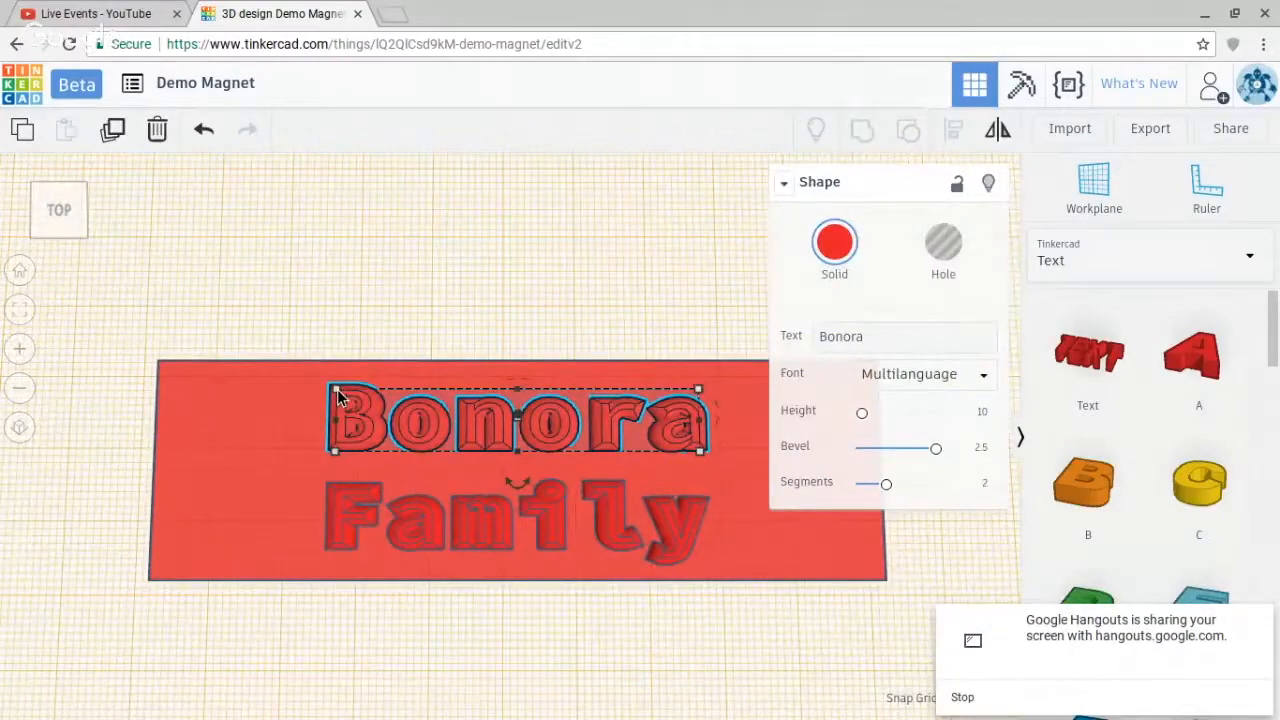
drag(338, 396, 229, 396)
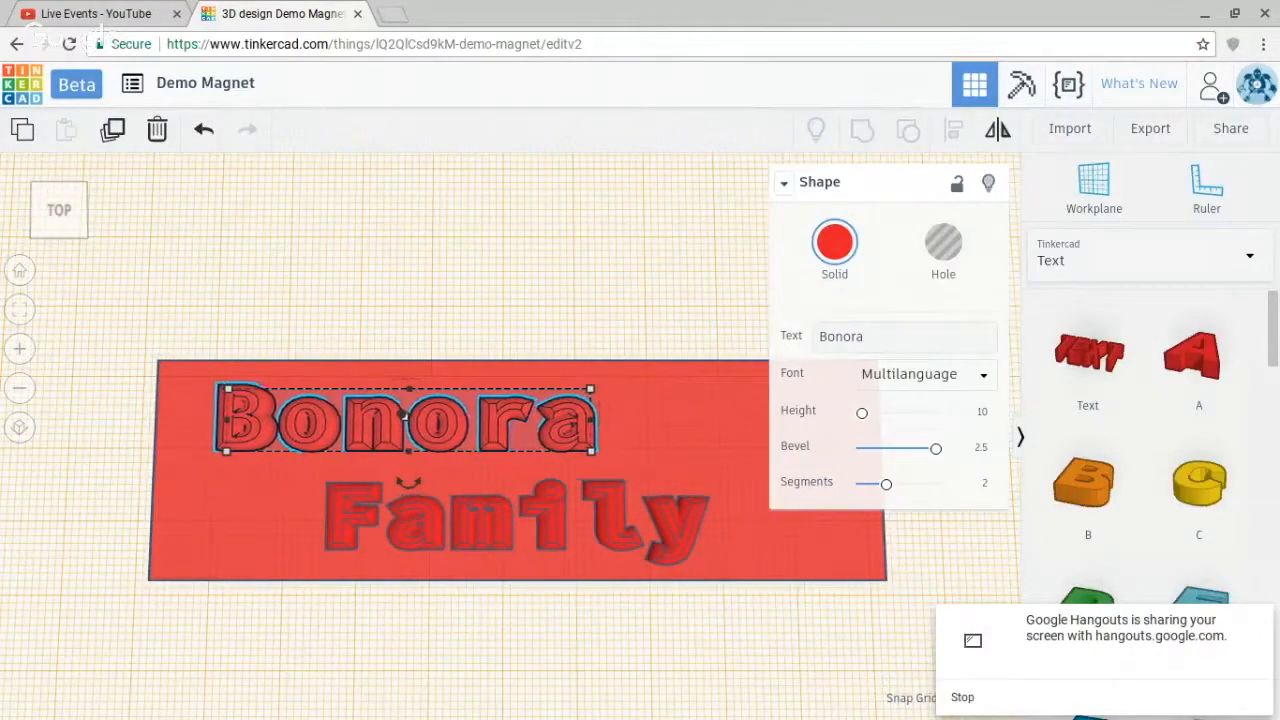
click(359, 489)
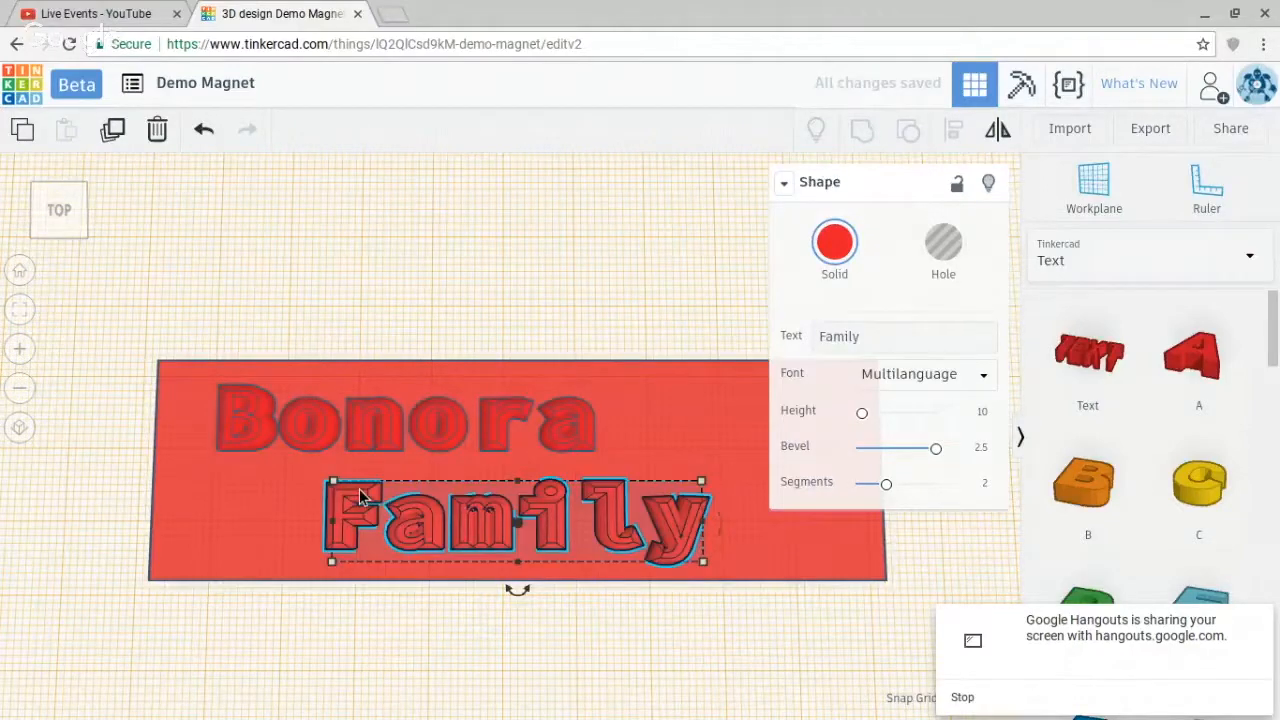
drag(359, 489, 433, 489)
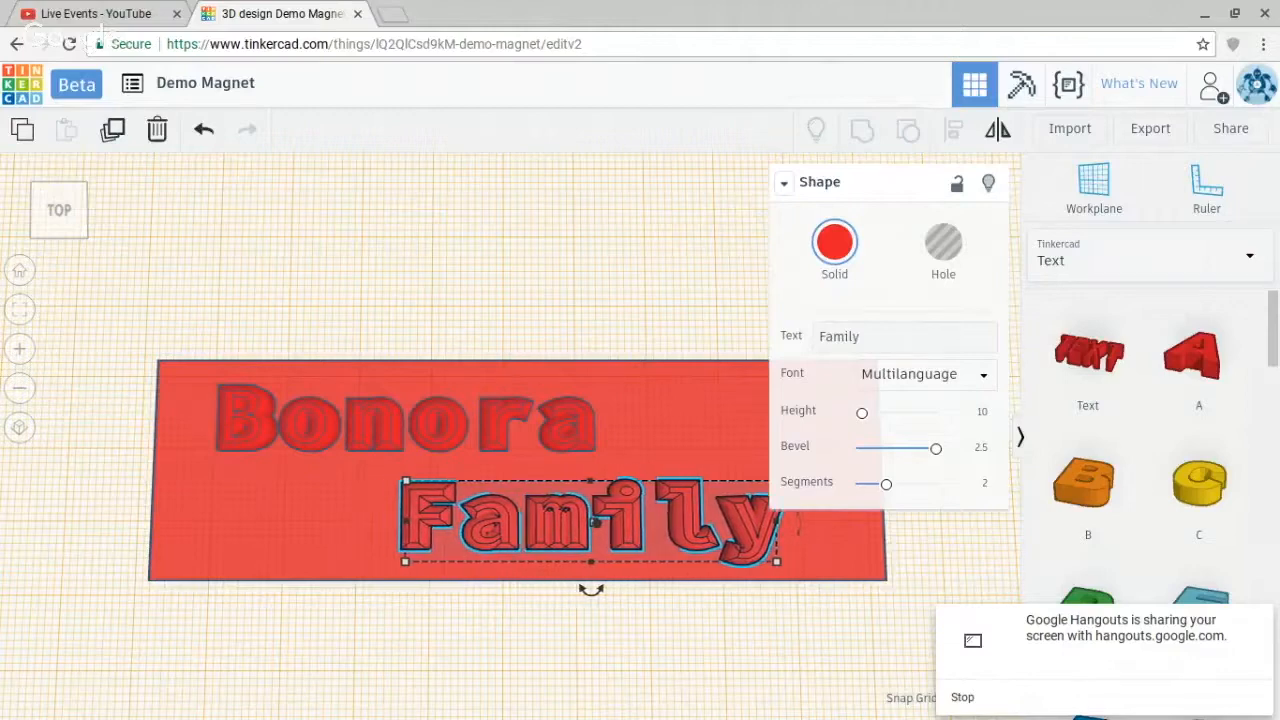
drag(595, 521, 633, 521)
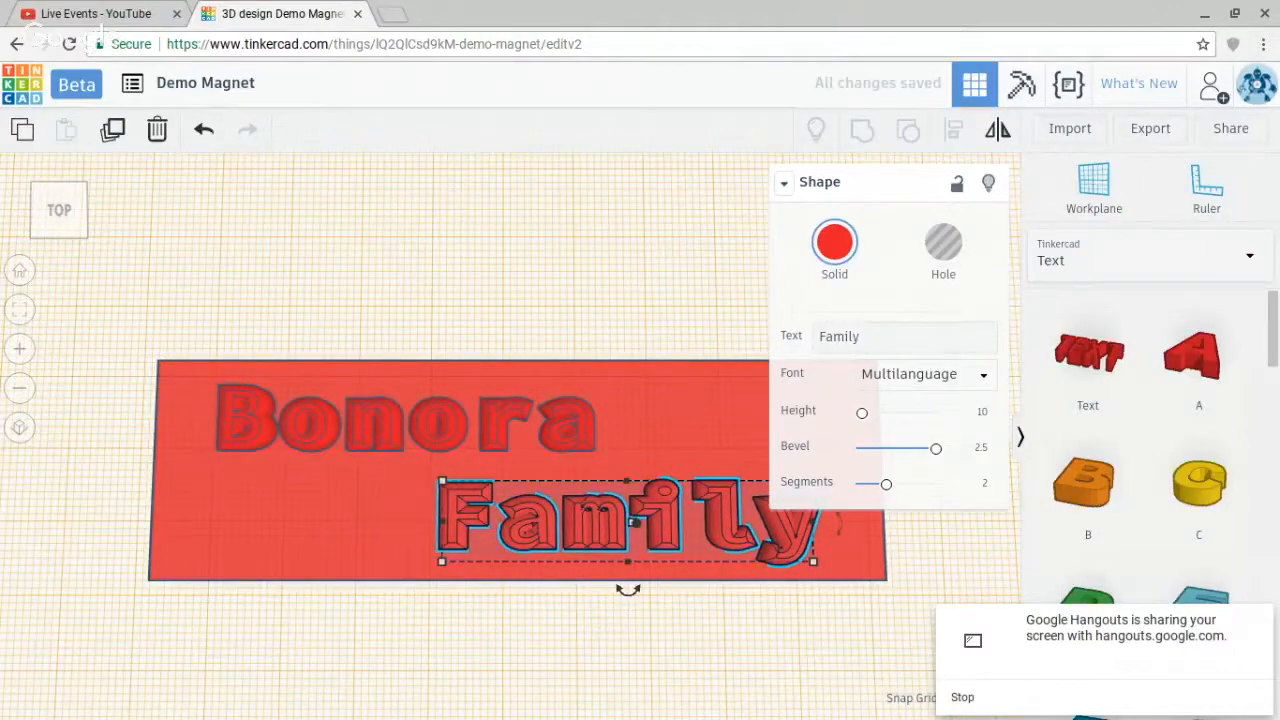
click(513, 232)
Reset the workplane to the default base grid and group the plate with both text lines into one shape
click(1100, 186)
click(687, 254)
drag(153, 248, 615, 636)
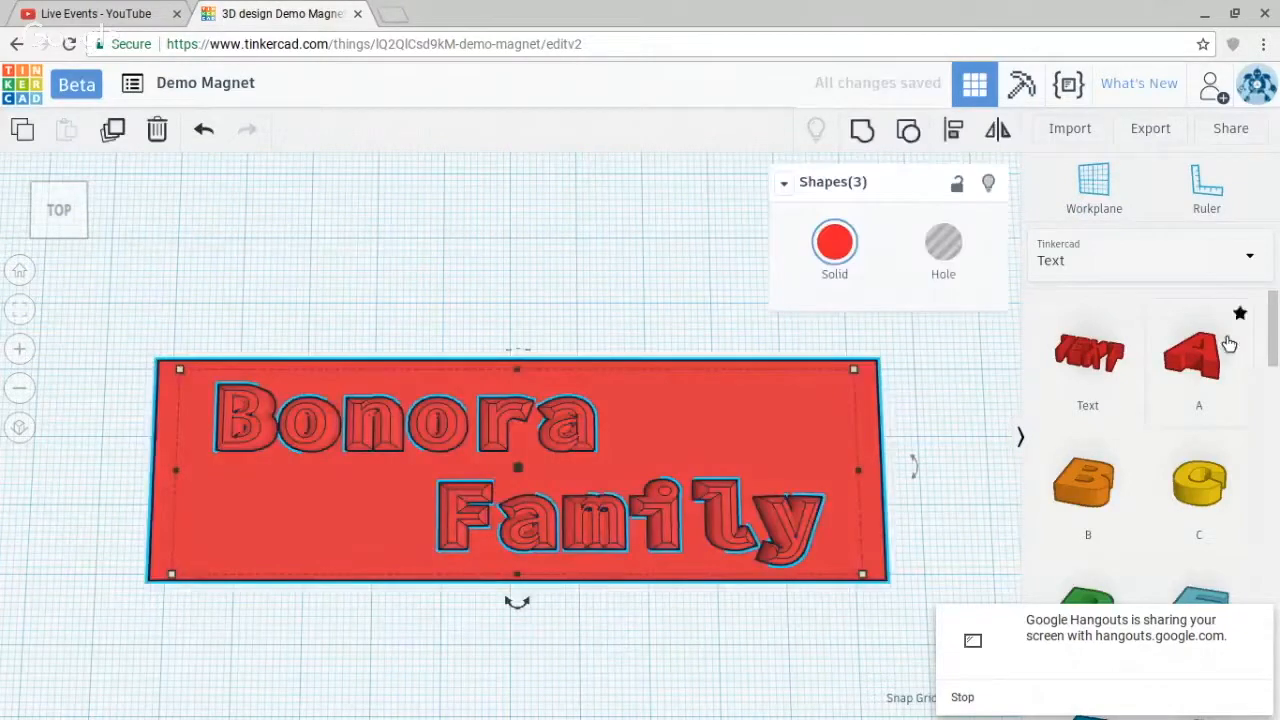
click(862, 130)
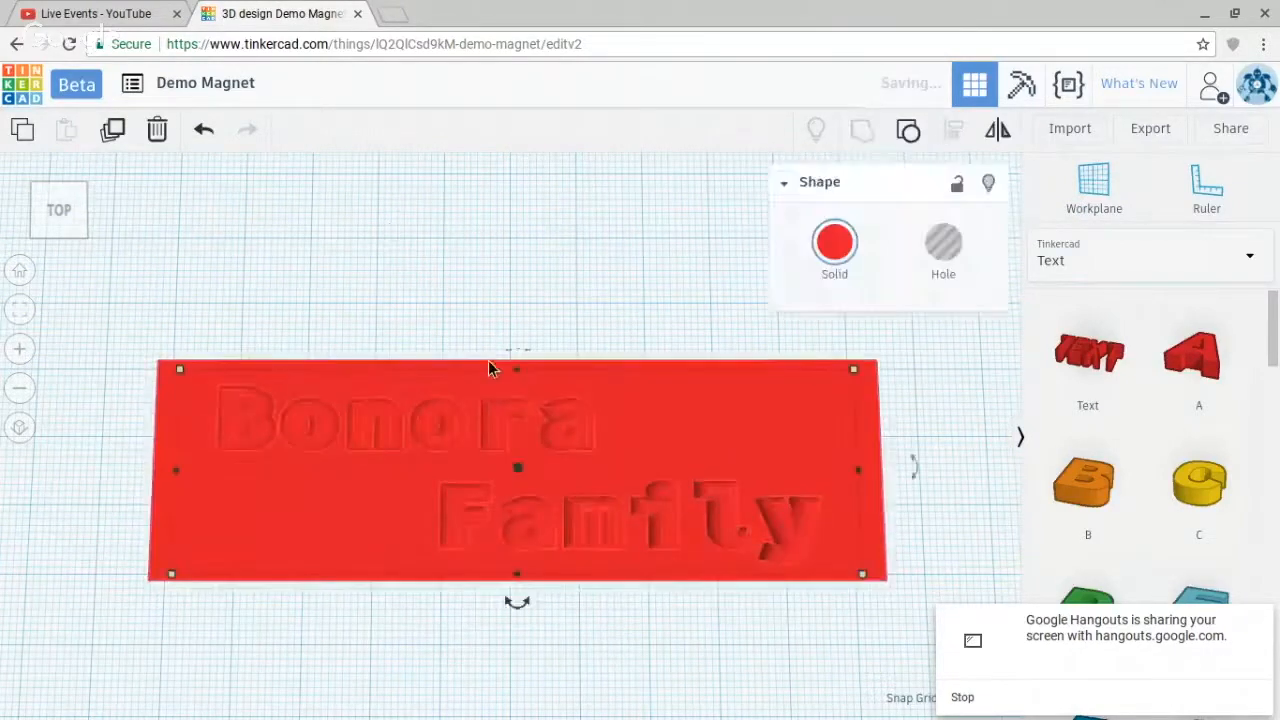
click(111, 277)
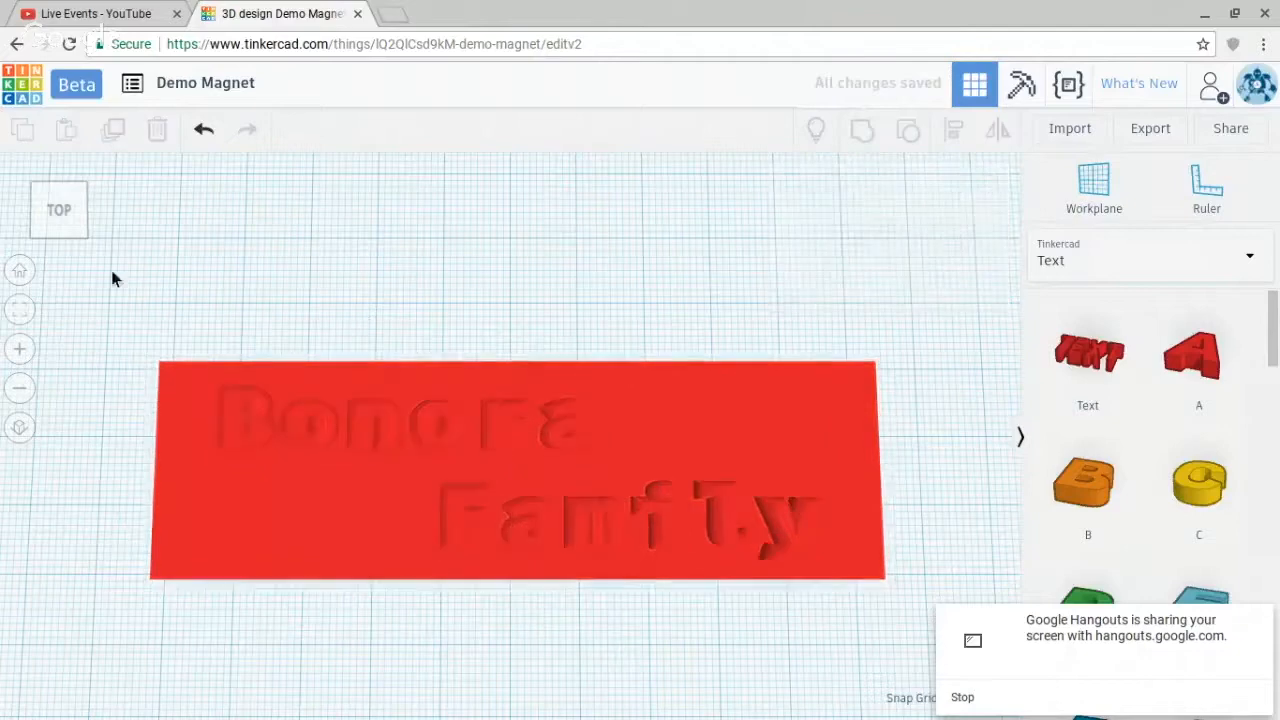
Ungroup the name plate so the base plate and both text lines are separate shapes
click(62, 201)
mouse_move(64, 198)
mouse_down()
mouse_move(64, 184)
mouse_move(58, 200)
mouse_up()
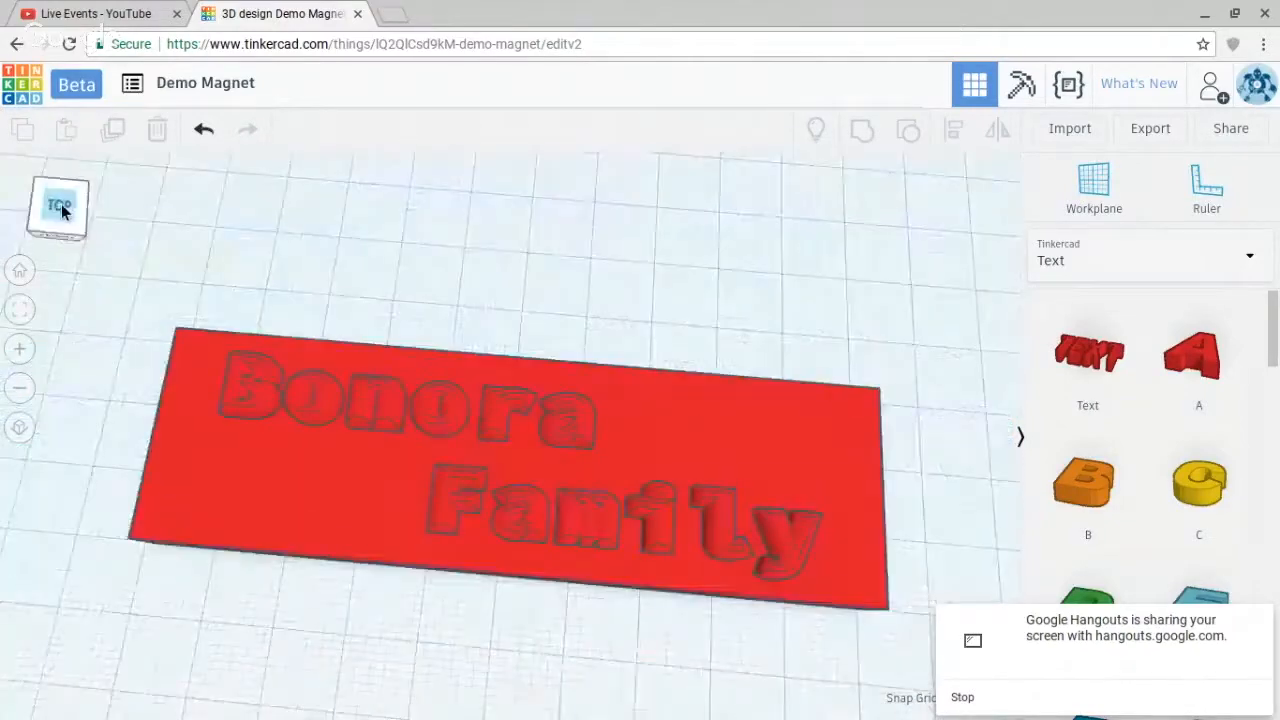
click(315, 431)
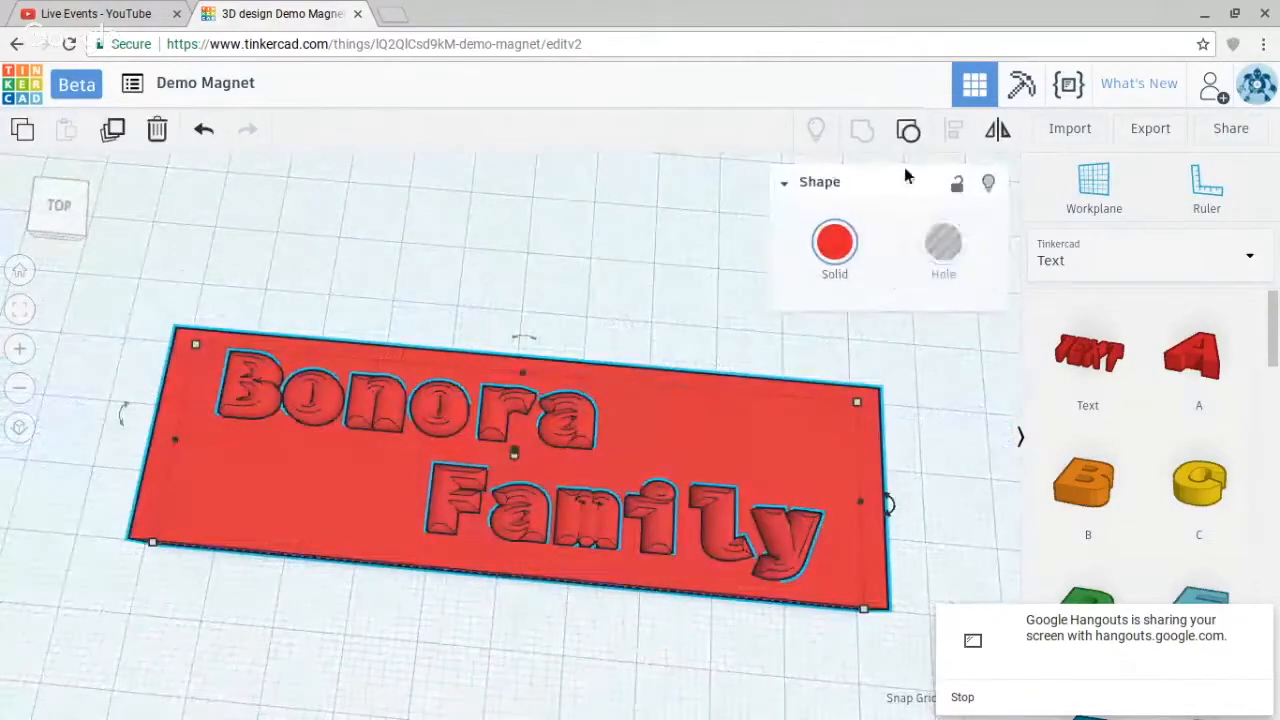
click(907, 133)
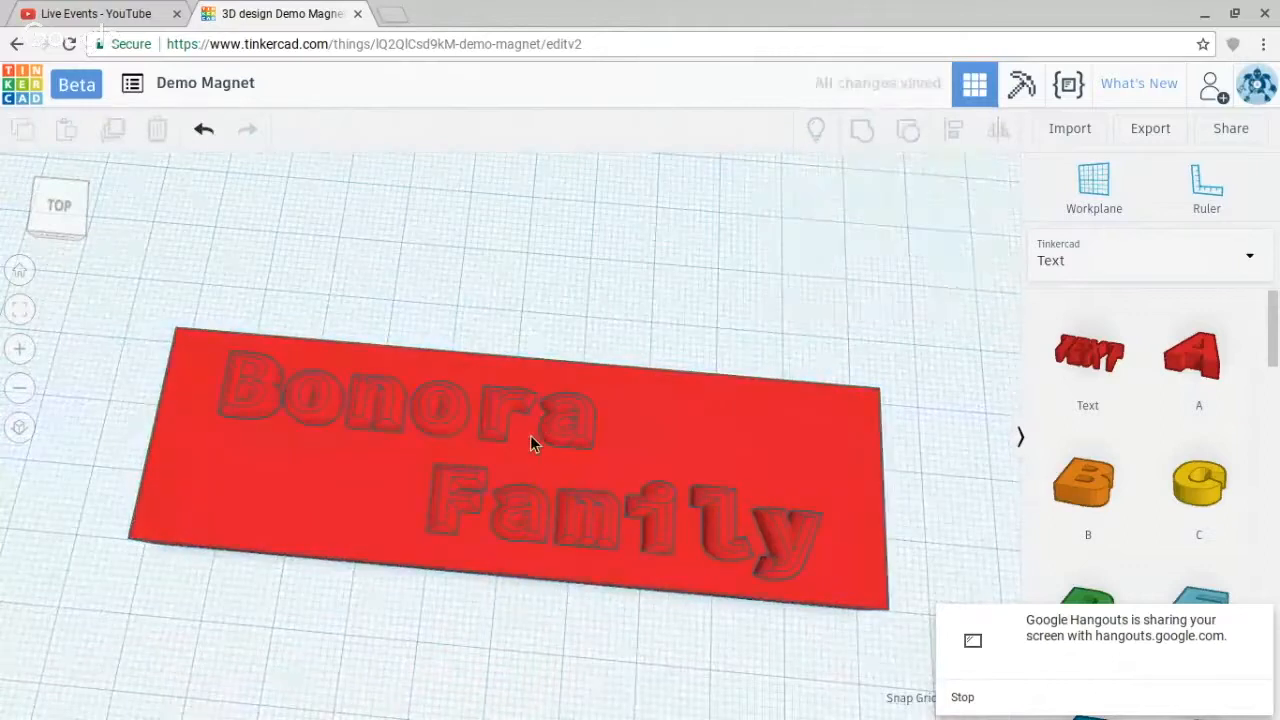
Select both text lines together and lower them slightly into the top of the plate
click(494, 432)
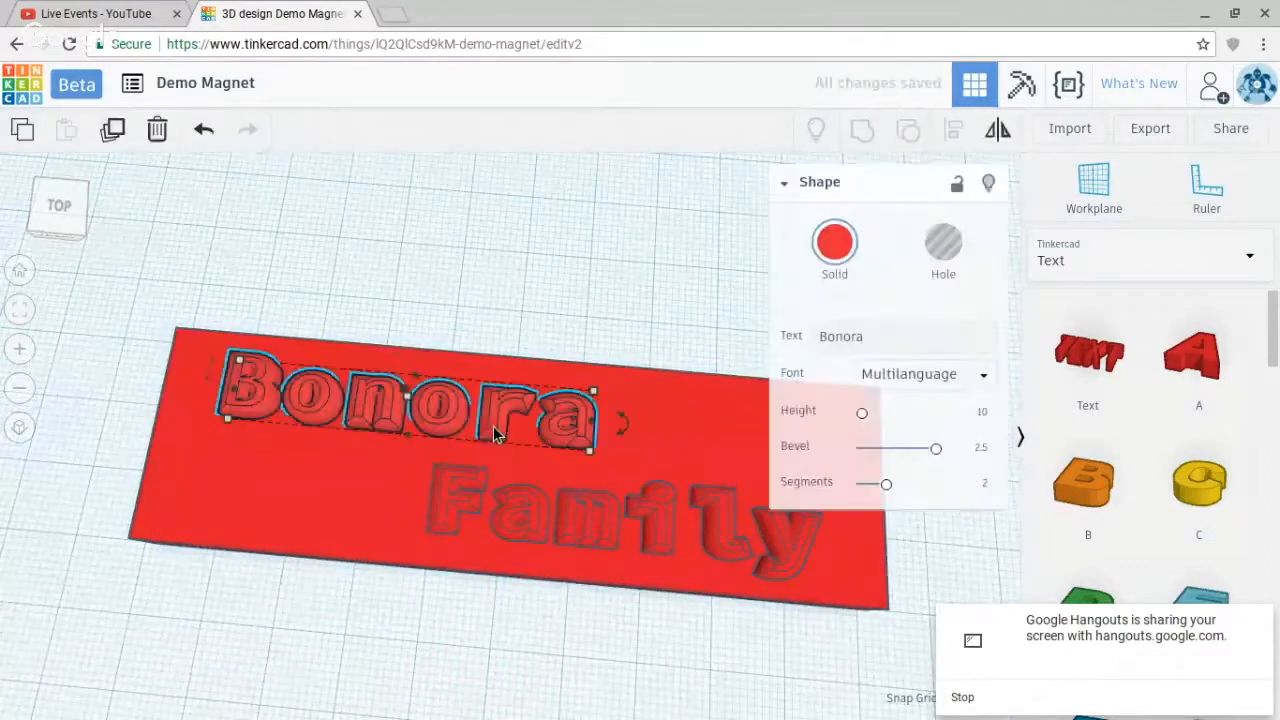
shift+click(501, 514)
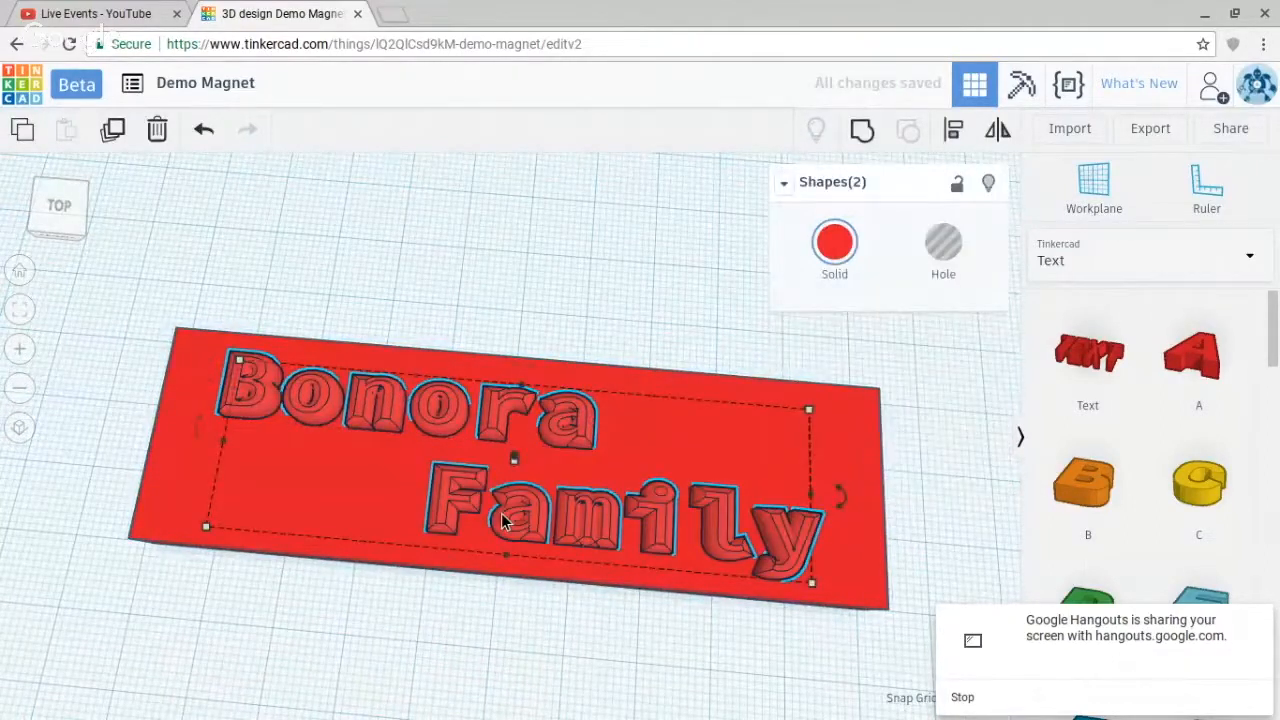
key(ctrl+Down)
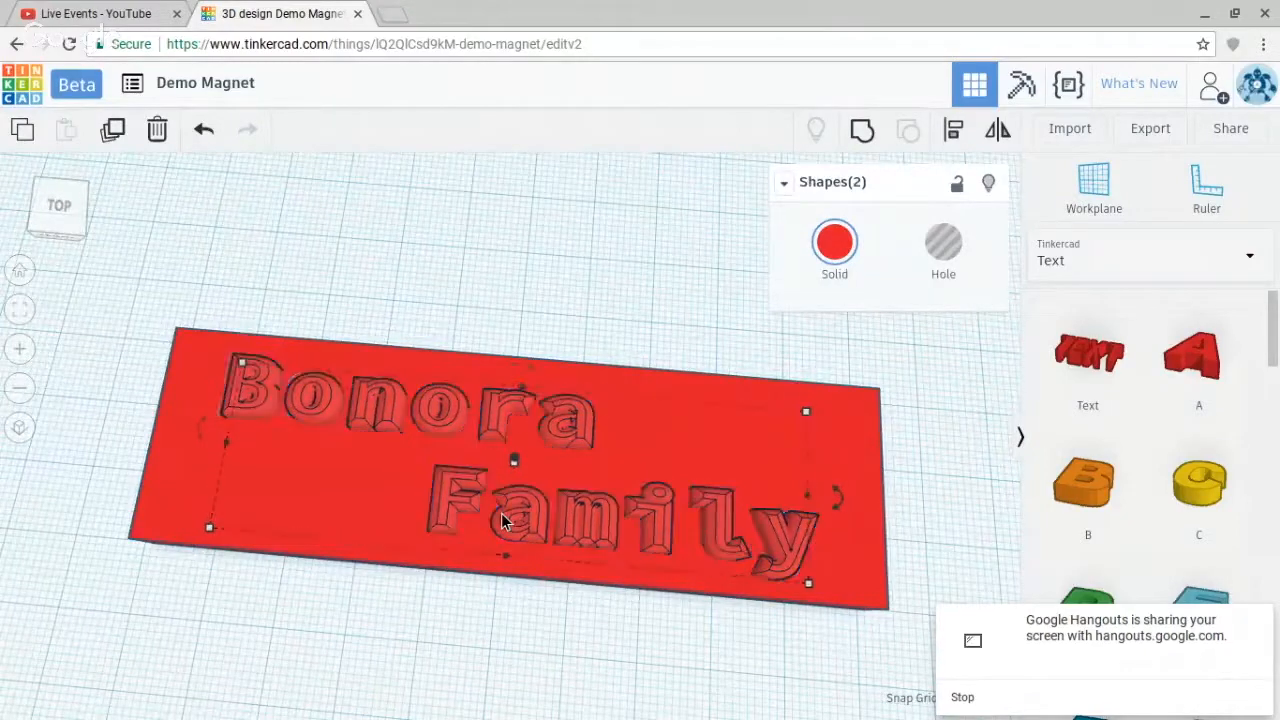
drag(60, 232, 73, 187)
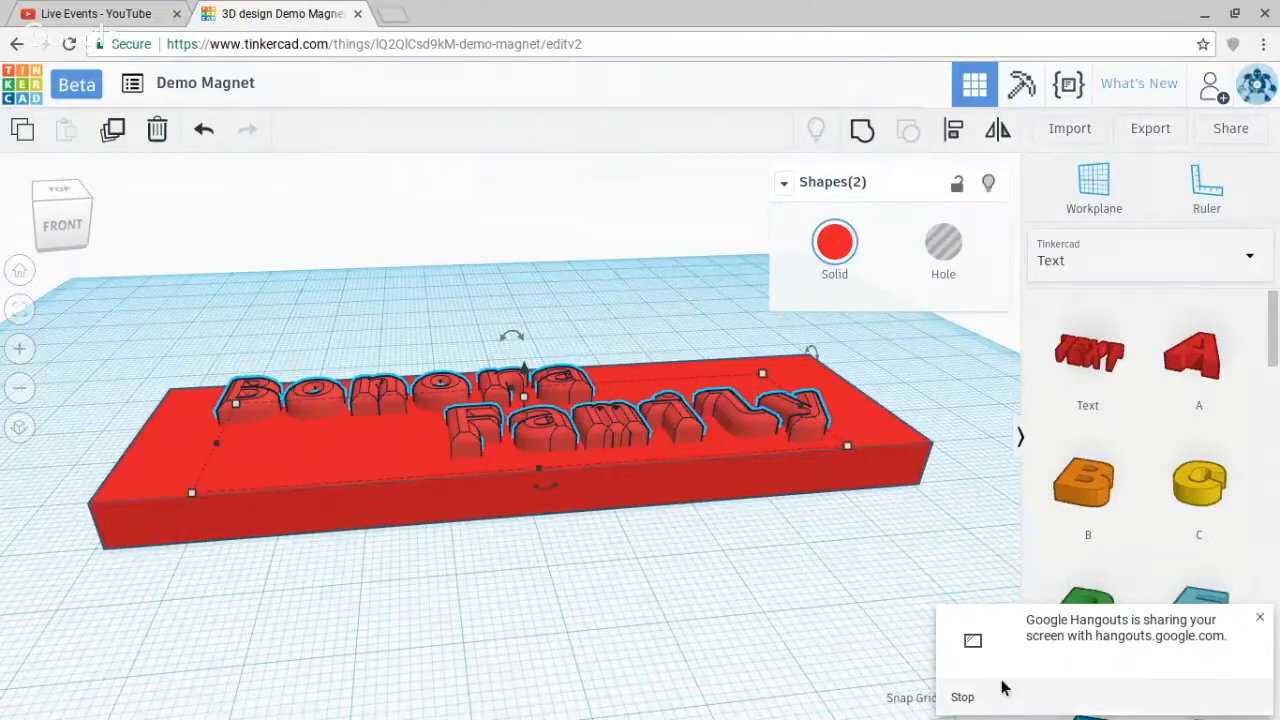
click(977, 703)
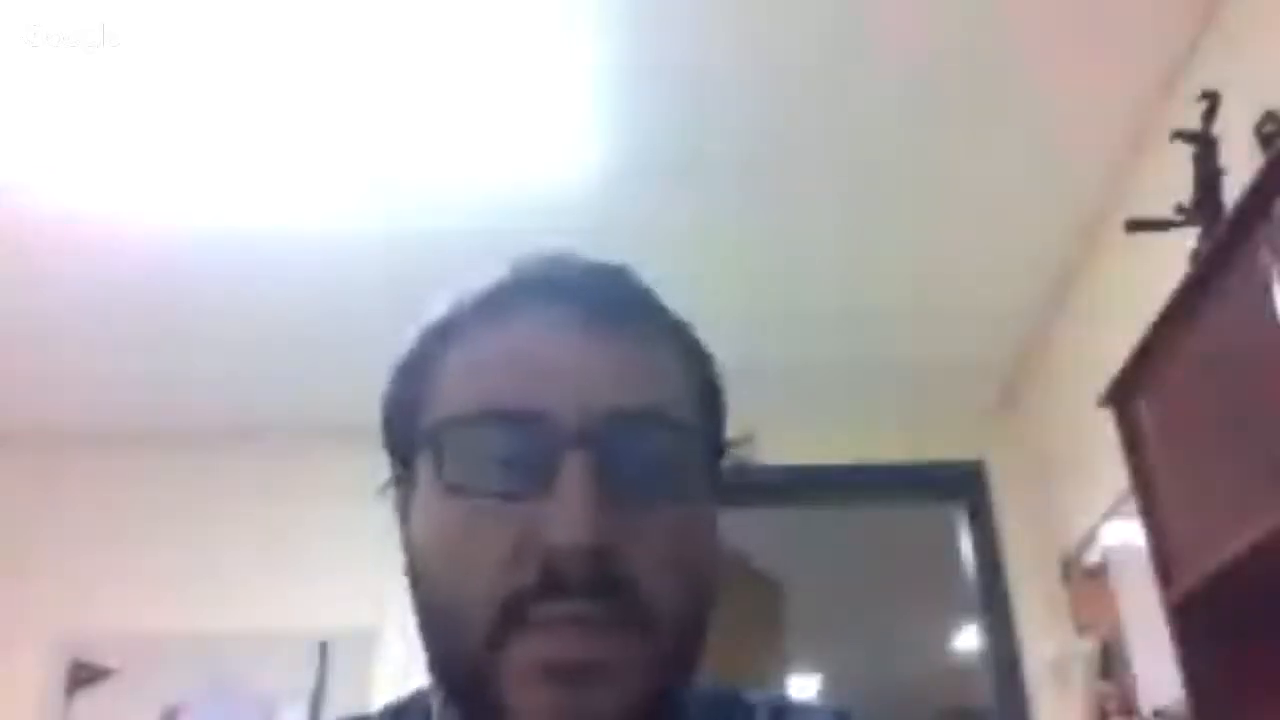